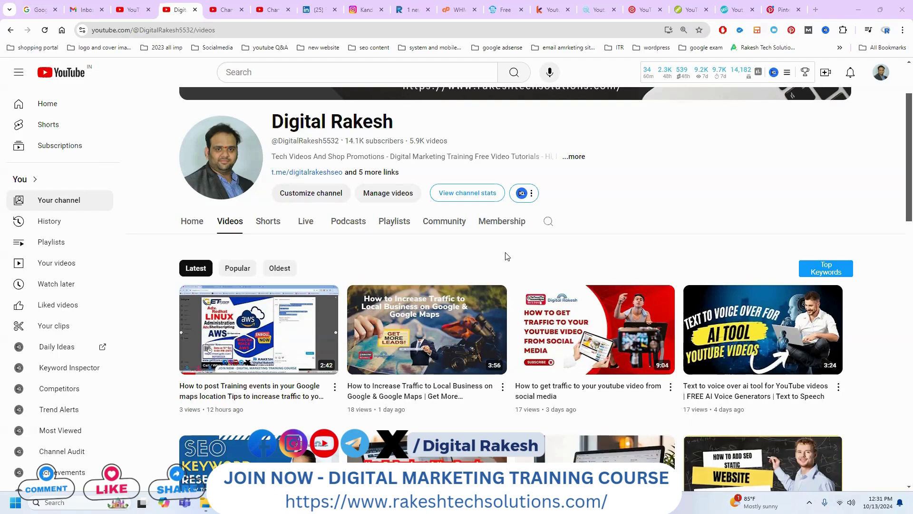
Step: Switch to the YouTube Studio channel analytics tab showing the Inspiration section
click(221, 9)
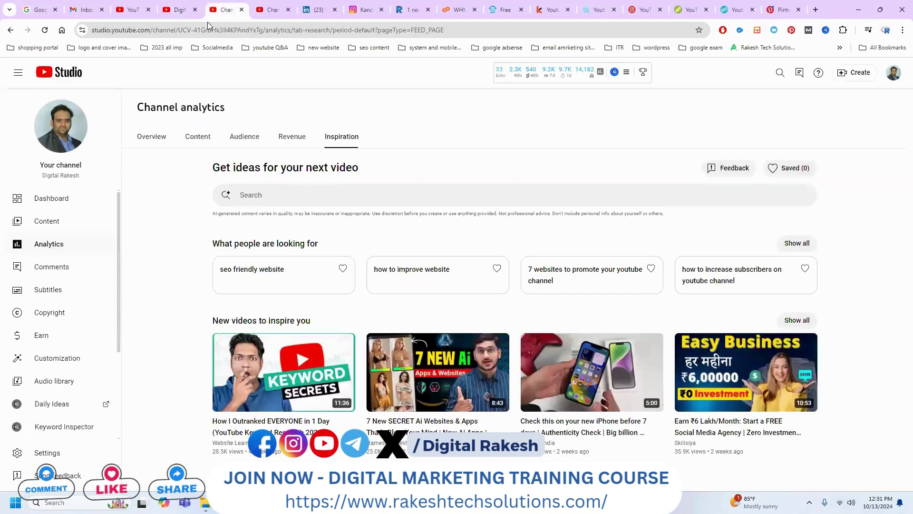
Step: Copy the shareable link of the local business traffic video from Content, then go to the Notepad notes
click(54, 223)
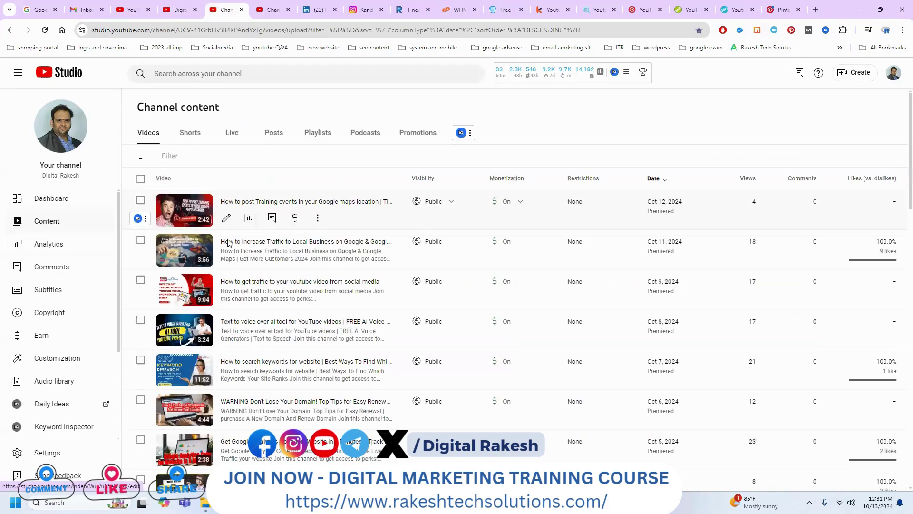
click(318, 261)
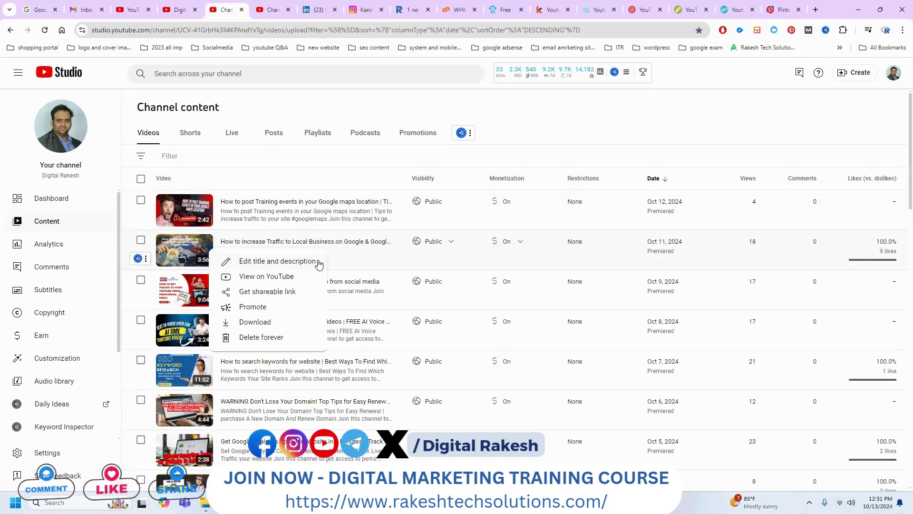
click(284, 292)
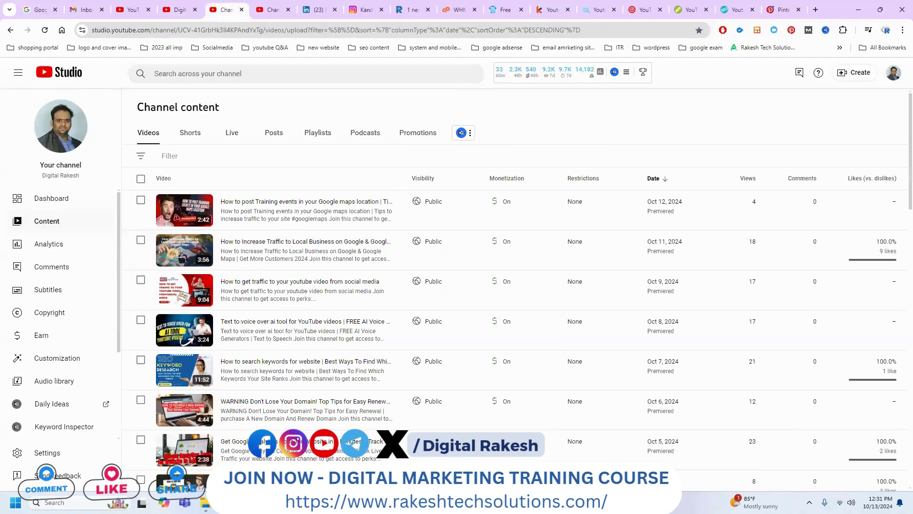
key(alt+Tab)
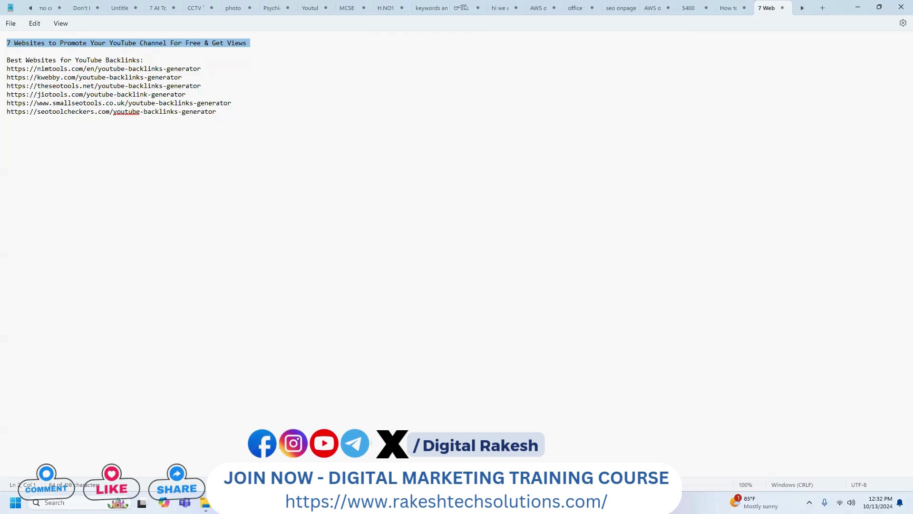
Step: Return from the Notepad list of backlink sites to the browser on the nimtools tab
key(alt+Tab)
Step: Enter the video link on nimtools' generator and pass its reCAPTCHA check
click(500, 9)
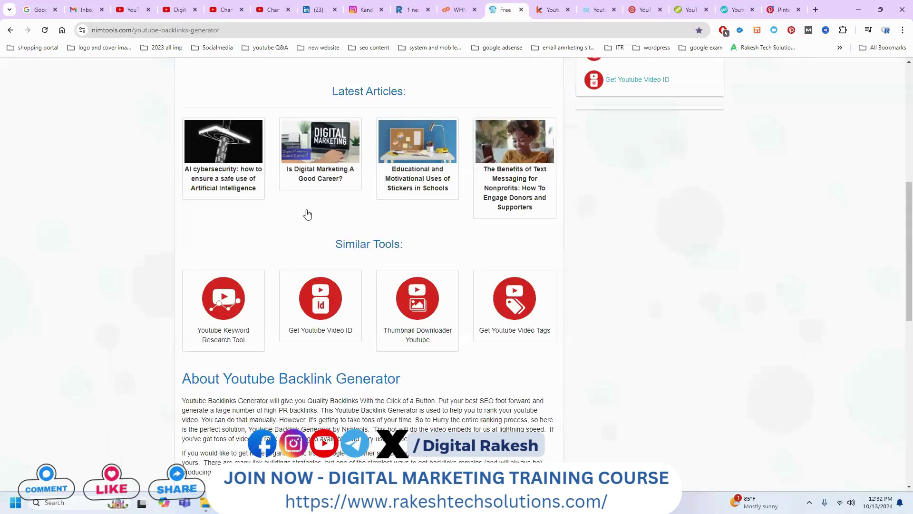
scroll(291, 220, up, 3)
click(268, 139)
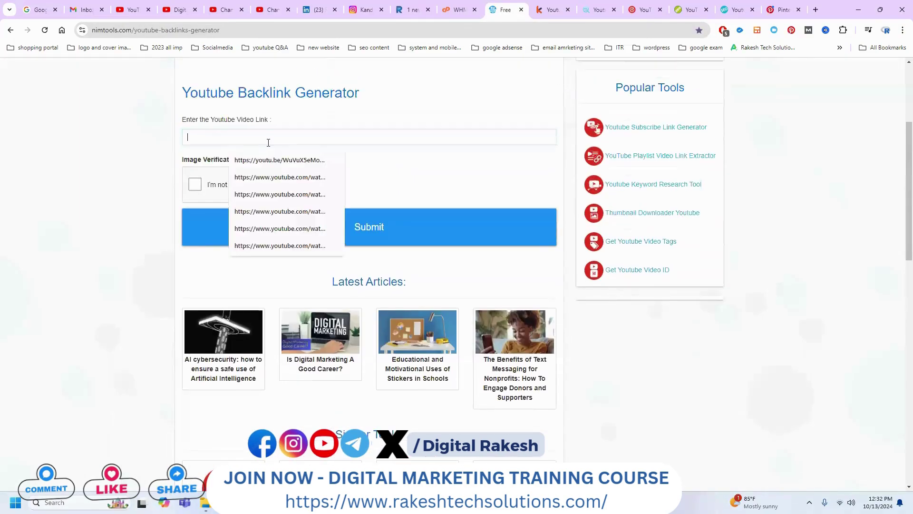
text(https://youtu.be/ywRg4yLBp1w)
click(225, 185)
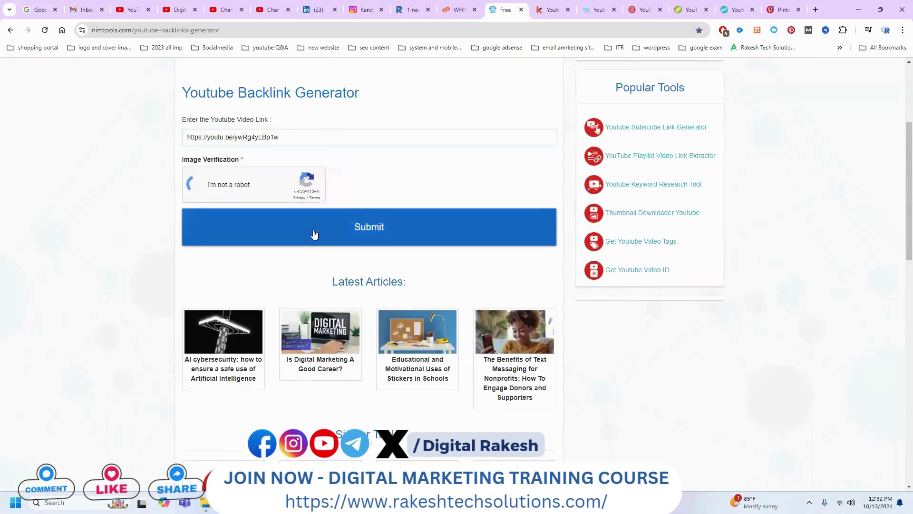
Step: Submit the video link to the kwebby backlink generator
click(545, 14)
click(324, 96)
text(https://youtu.be/ywRg4yLBpIw)
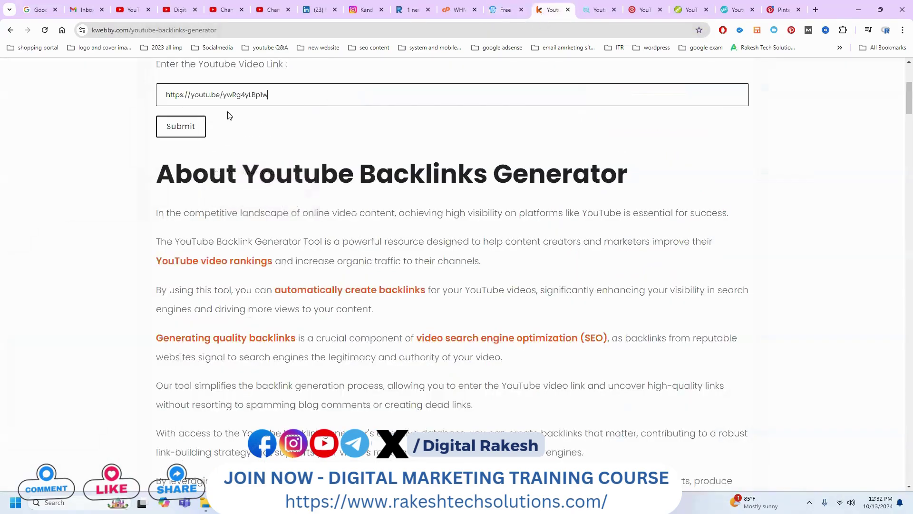
click(180, 124)
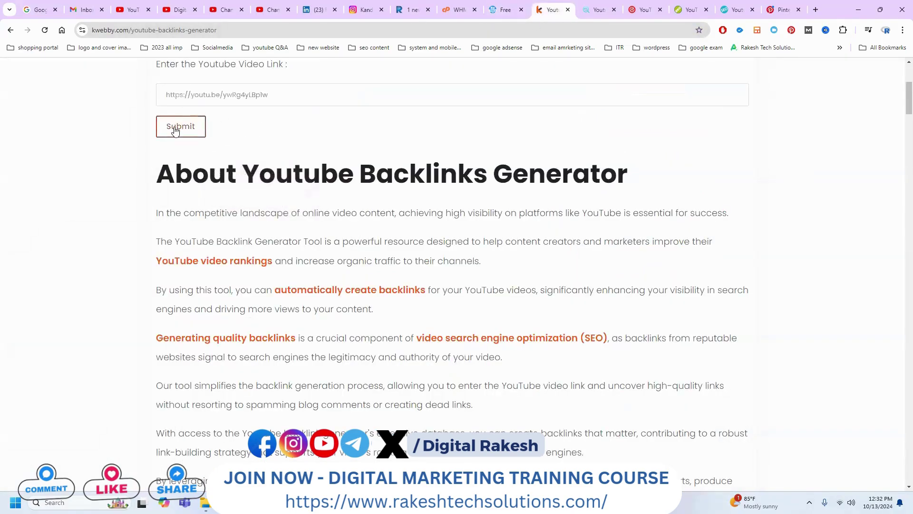
Step: Submit the video link to theseotools so its backlink list starts showing Success rows
click(591, 14)
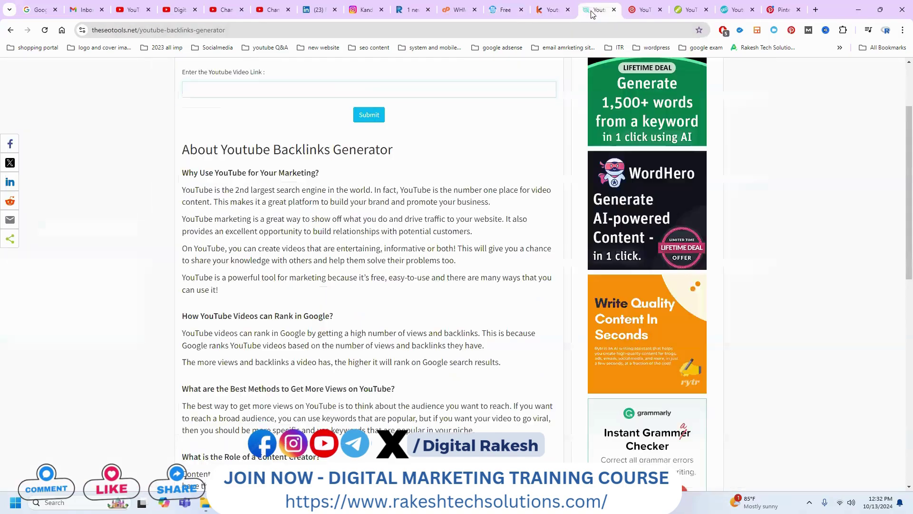
click(284, 87)
text(https://youtu.be/ywRg4yLBp1w)
click(369, 116)
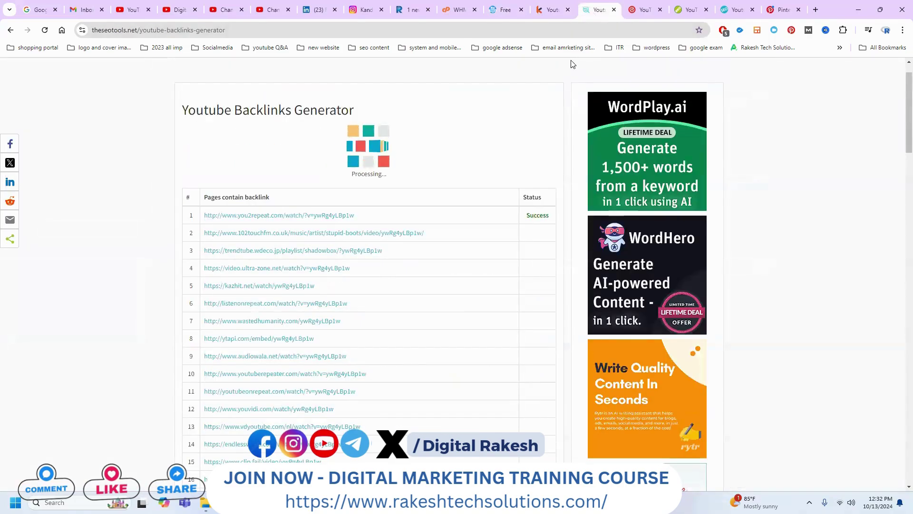
scroll(571, 63, down, 2)
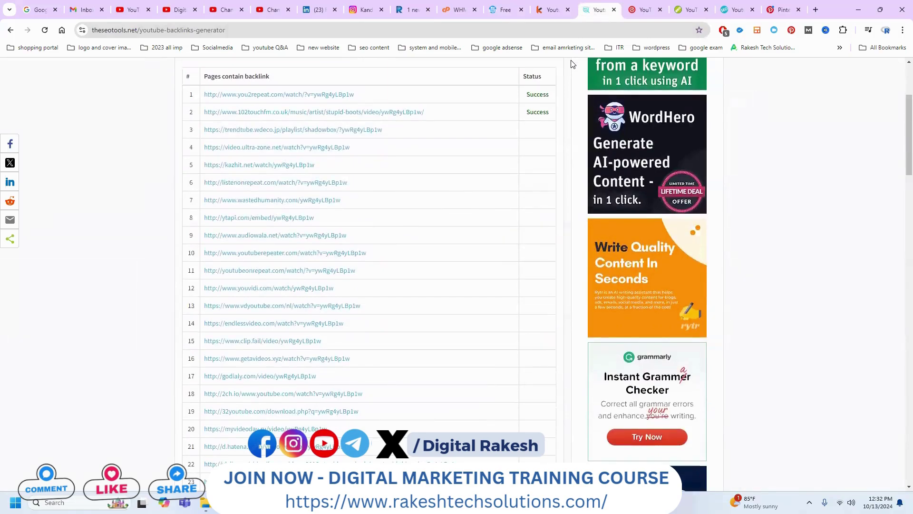
Step: Submit the video link to the jiotools backlink generator
click(638, 10)
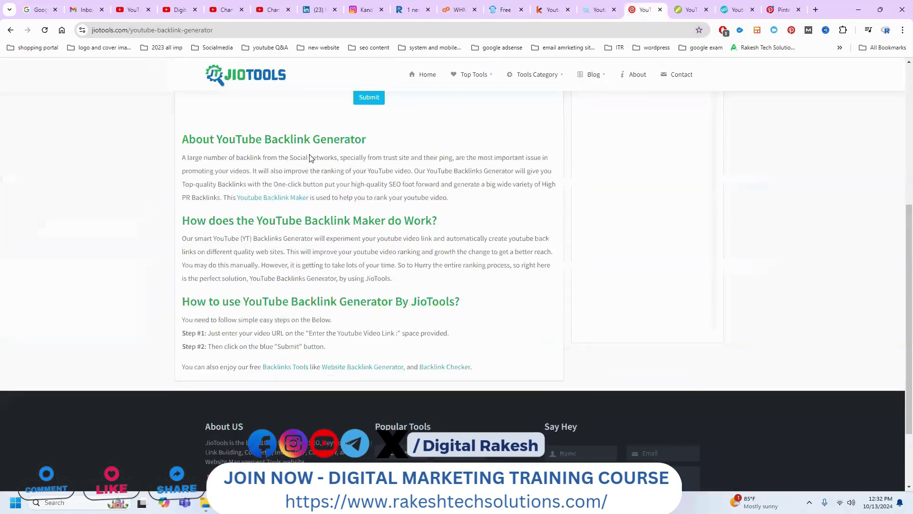
scroll(311, 153, up, 3)
click(290, 208)
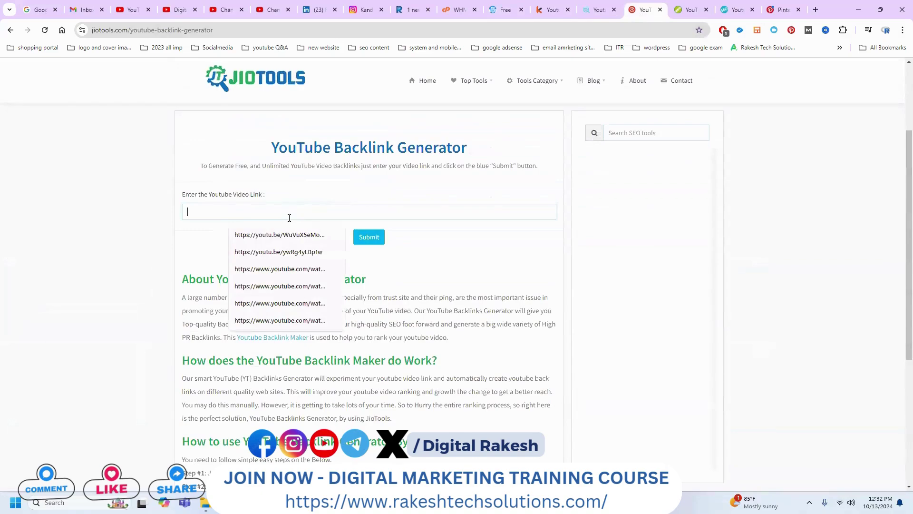
text(https://youtu.be/ywRg4yLBp1w)
click(365, 237)
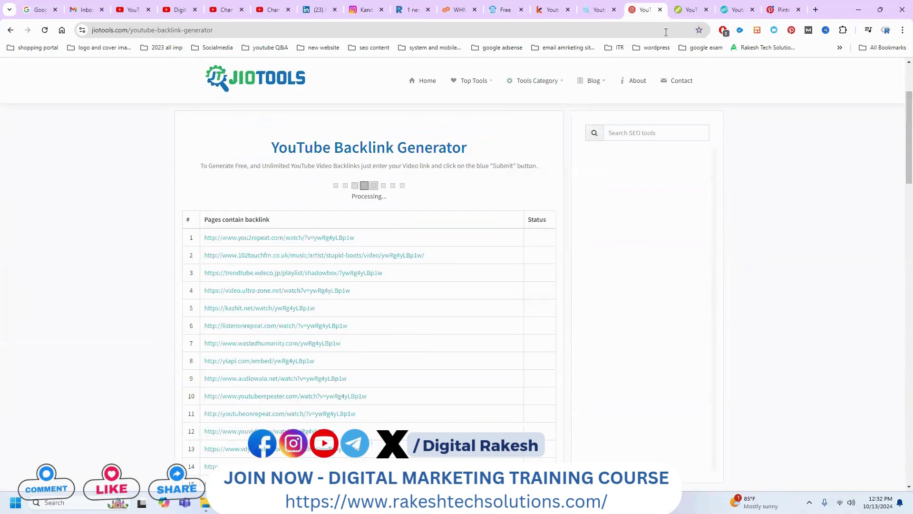
Step: Submit the video link to smallseotools, passing its reCAPTCHA check
key(ctrl+Tab)
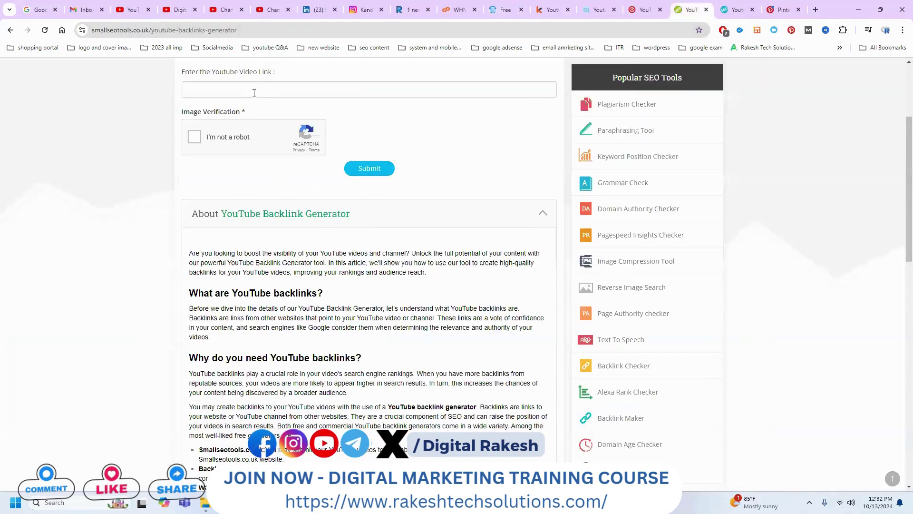
click(254, 93)
text(https://youtu.be/ywRg4yLBp1w)
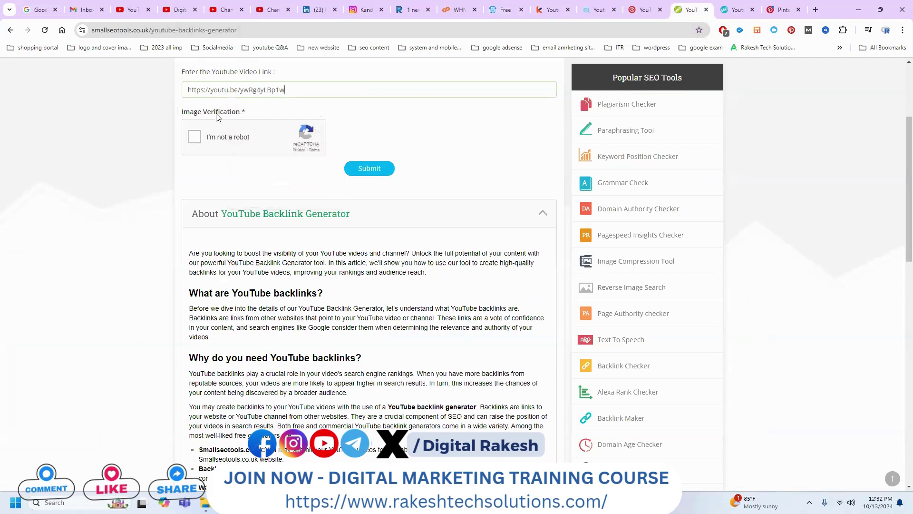
click(225, 138)
click(365, 168)
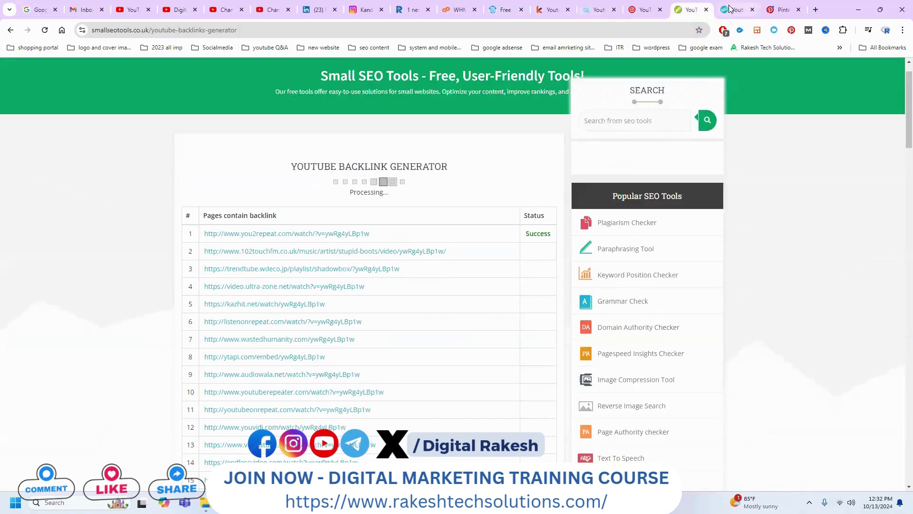
Step: Submit the video link to seotoolcheckers, then go back to the channel's videos page
click(735, 9)
click(340, 205)
text(https://youtu.be/ywRg4yLBp1w)
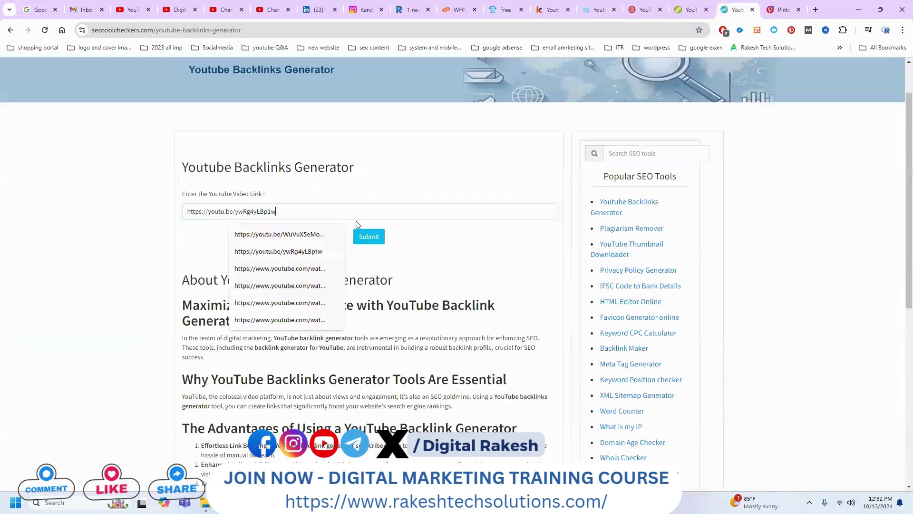
click(369, 239)
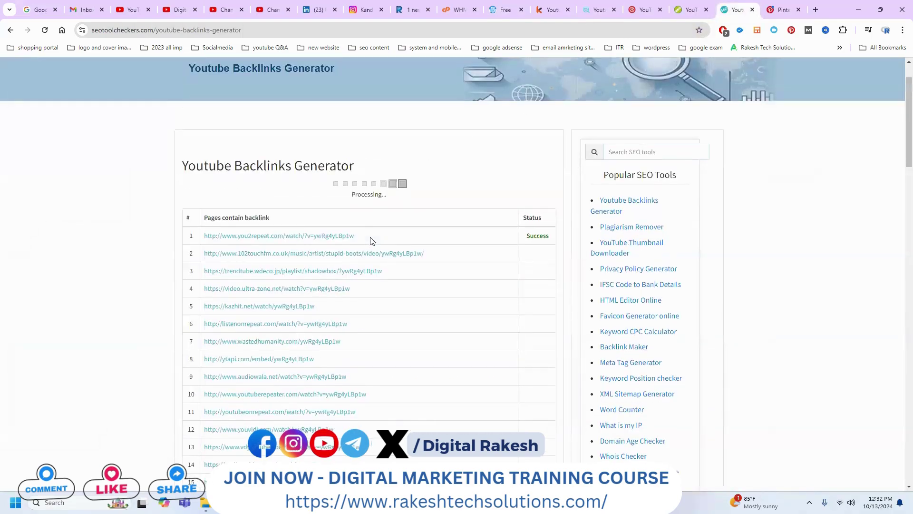
scroll(370, 240, down, 2)
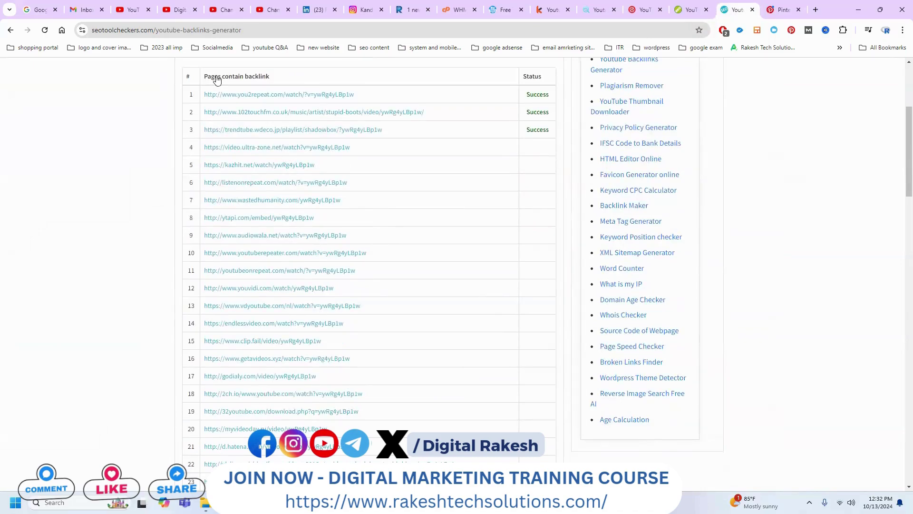
click(170, 10)
mouse_move(427, 329)
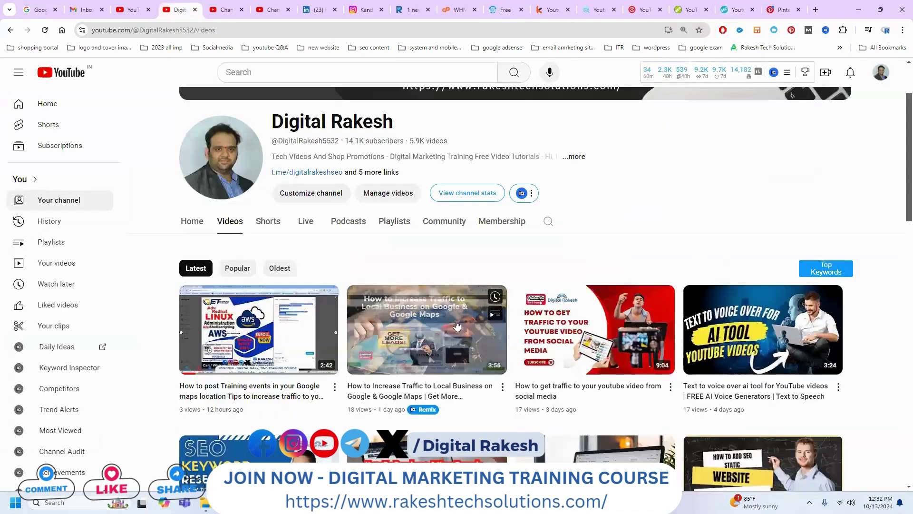
Step: Play the 'How to Increase Traffic to Local Business' video with its sound muted
click(446, 330)
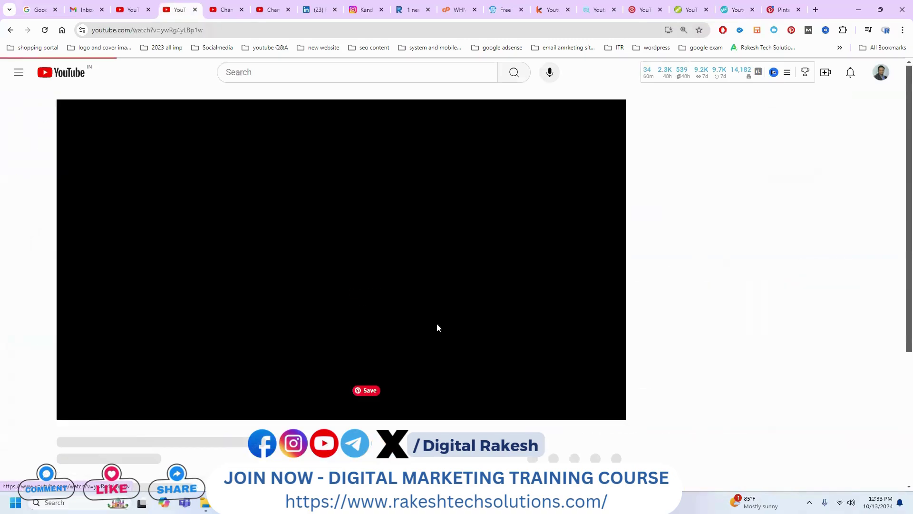
click(123, 407)
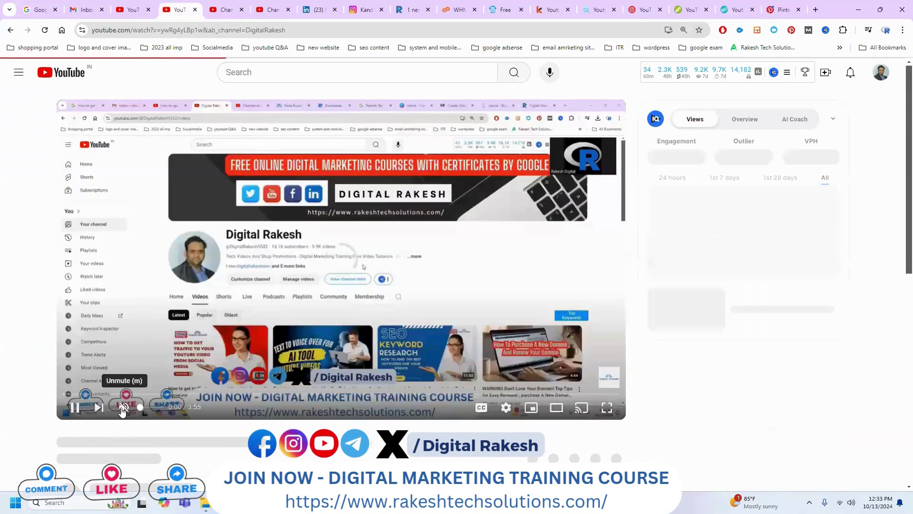
Step: Check the Pinterest feed and jiotools backlink results, then return to the video's watch page
click(776, 9)
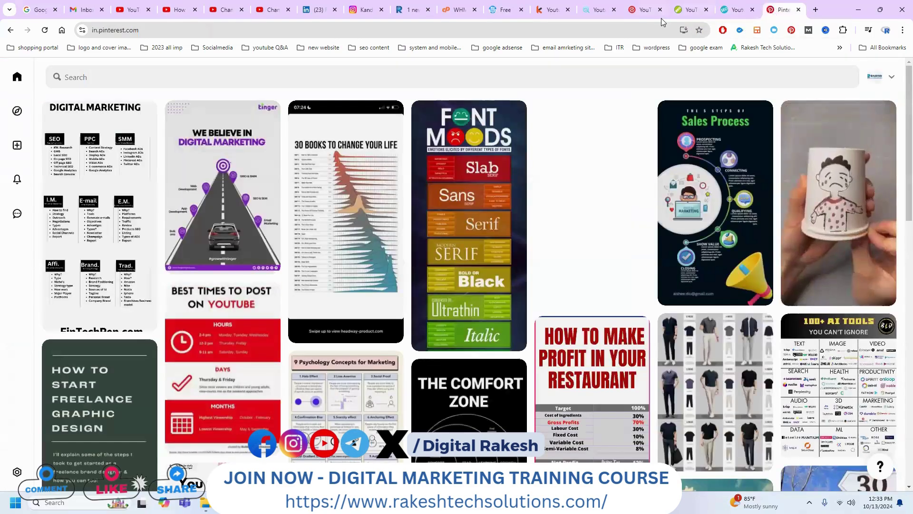
click(637, 12)
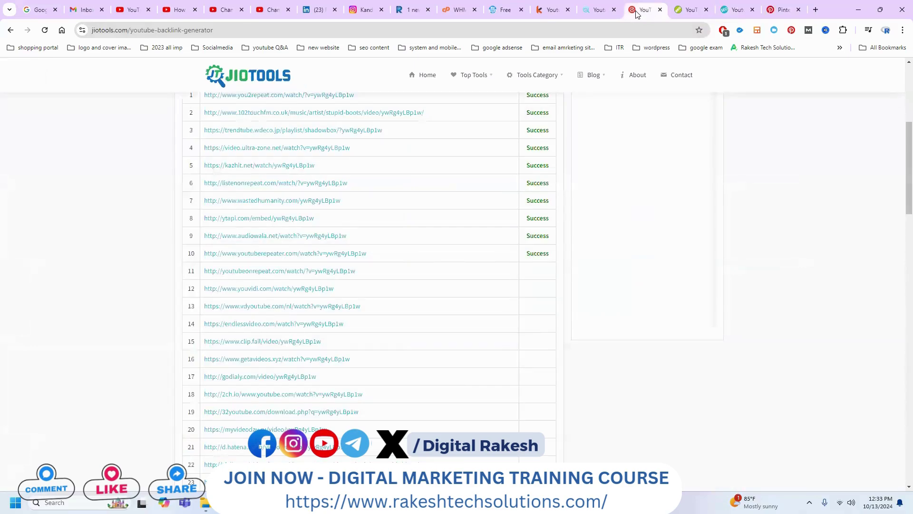
click(776, 12)
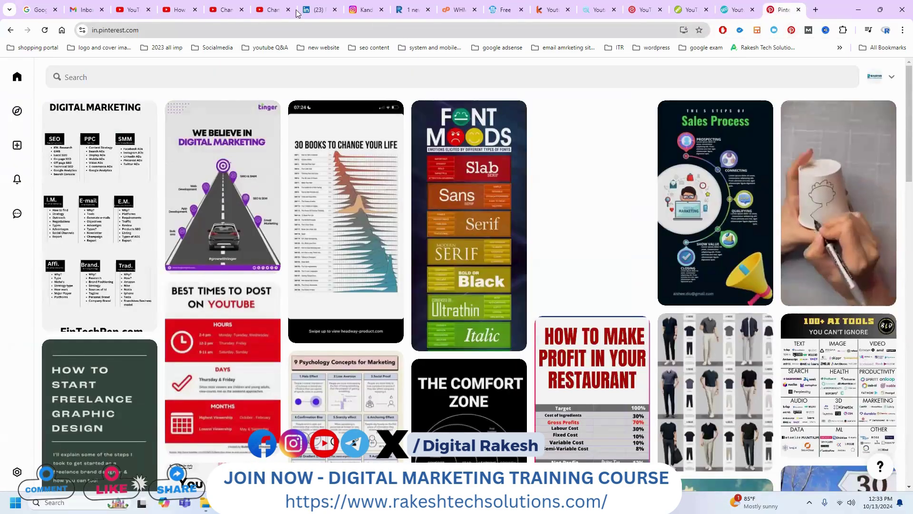
click(173, 9)
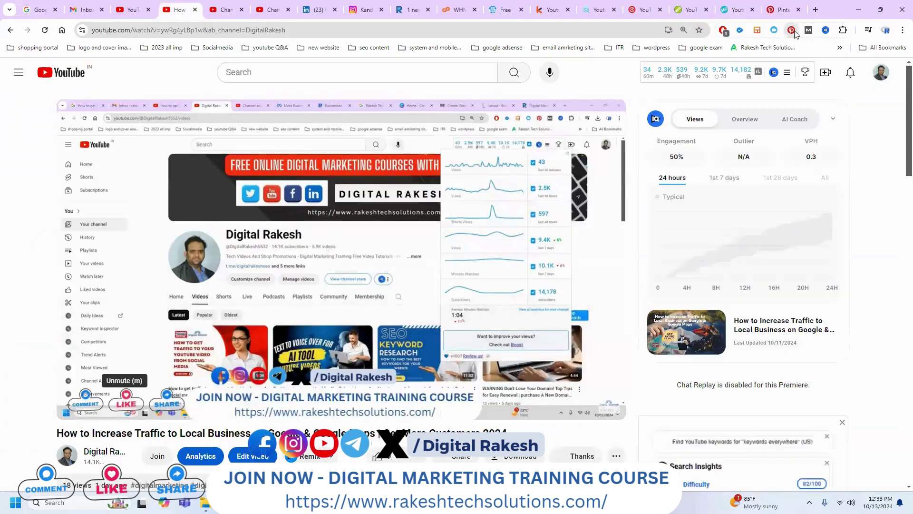
click(792, 30)
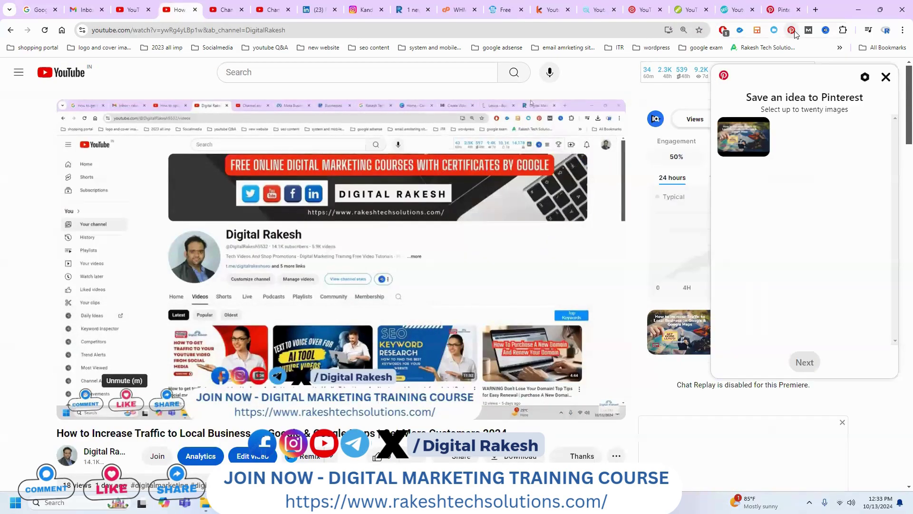
click(759, 131)
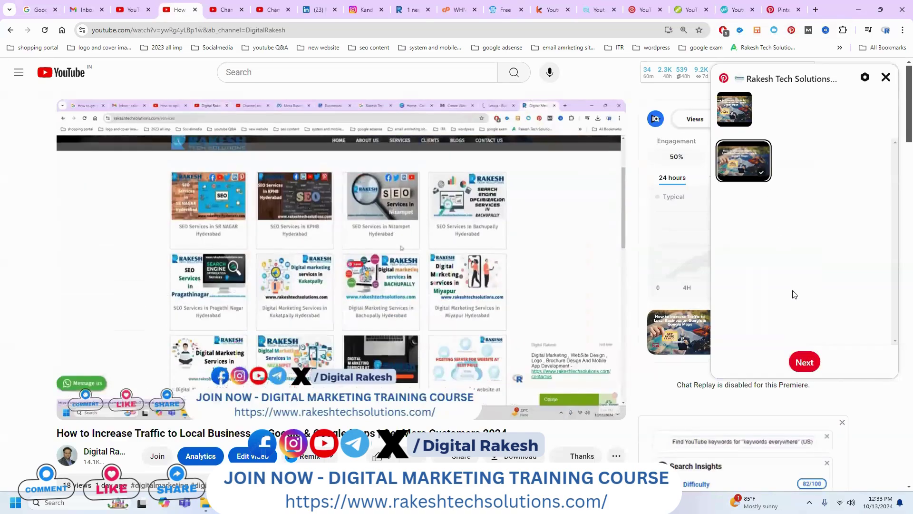
click(801, 363)
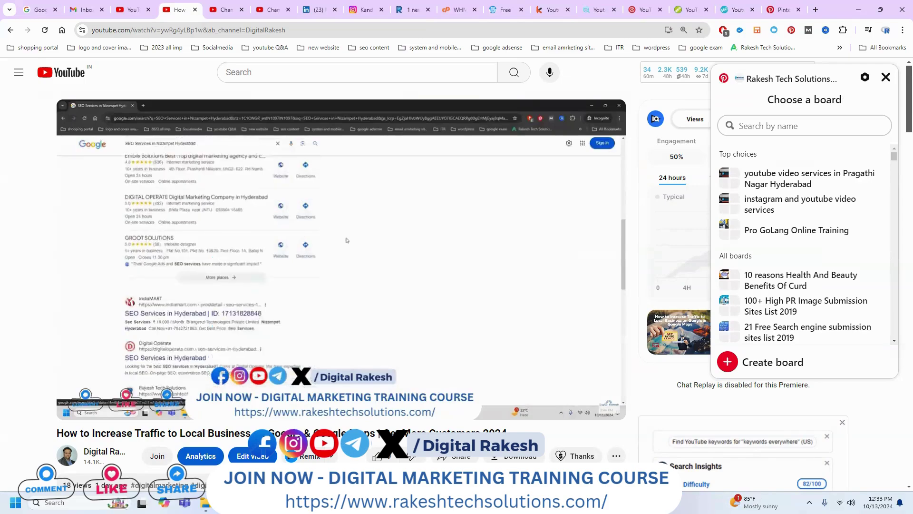
key(Escape)
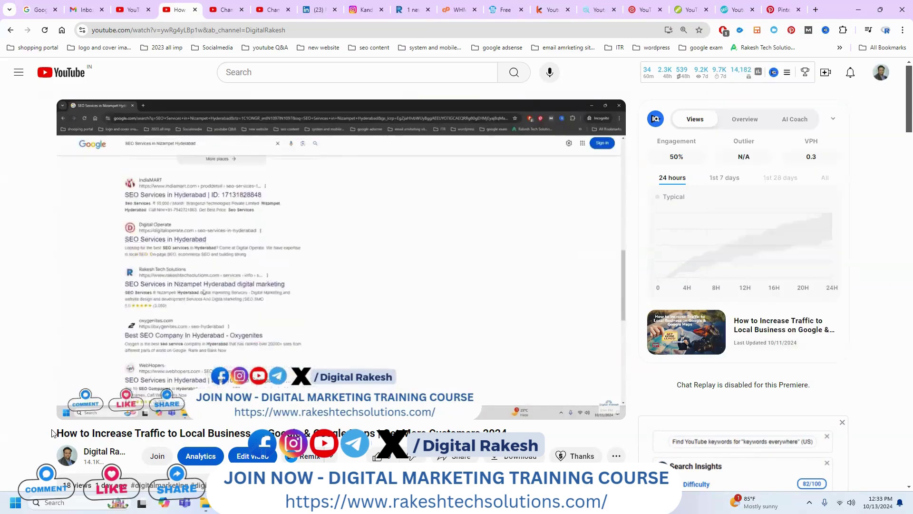
Step: Search YouTube for the video's title and copy the phrase Google My Business SEO 2024
drag(57, 433, 251, 433)
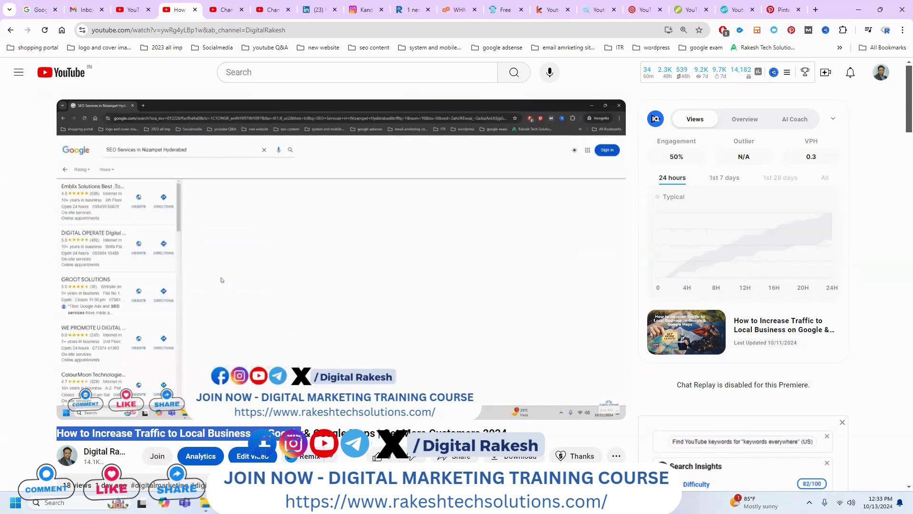
click(131, 10)
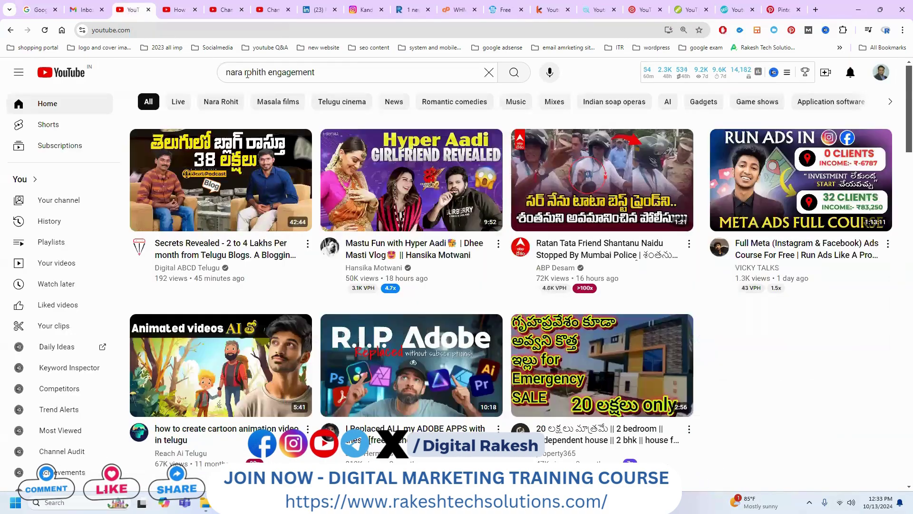
click(247, 74)
key(ctrl+a)
text(How to Increase Traffic to Local Business on Google)
key(Return)
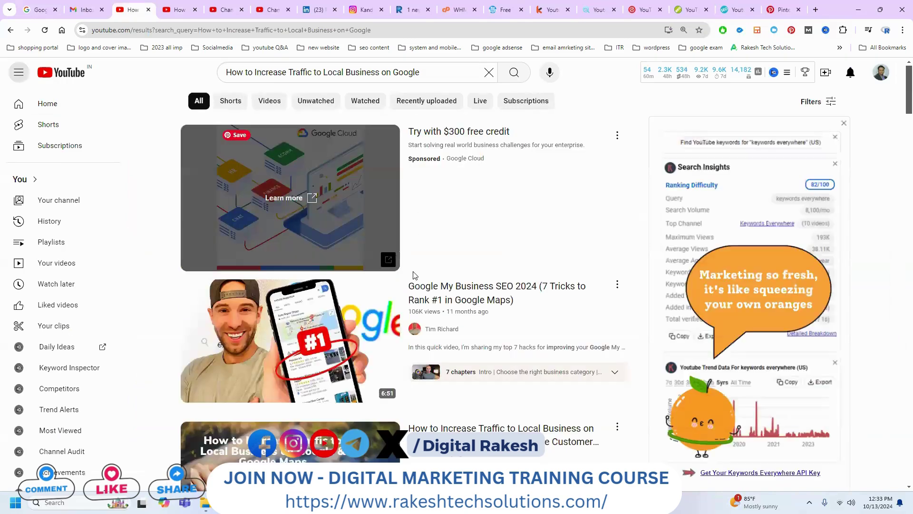
drag(412, 280, 537, 286)
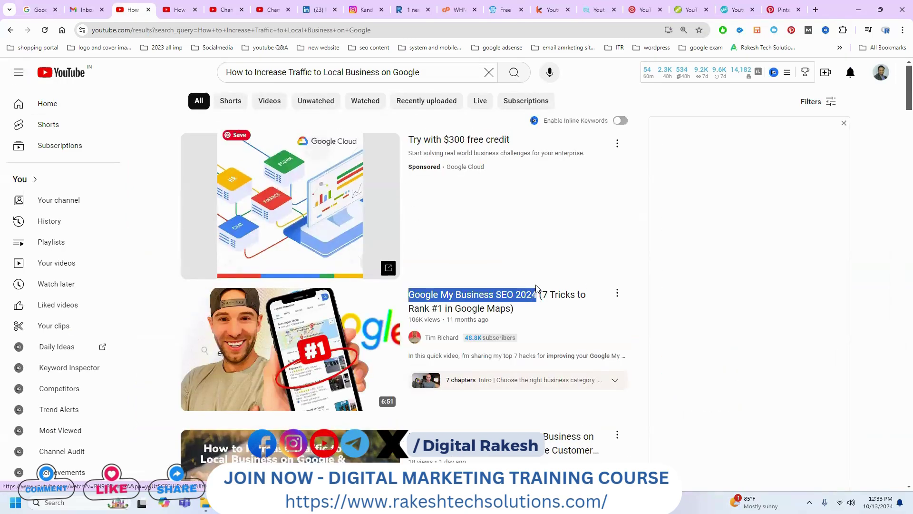
Step: Move back through the tabs and Notepad to the video's watch page
click(280, 6)
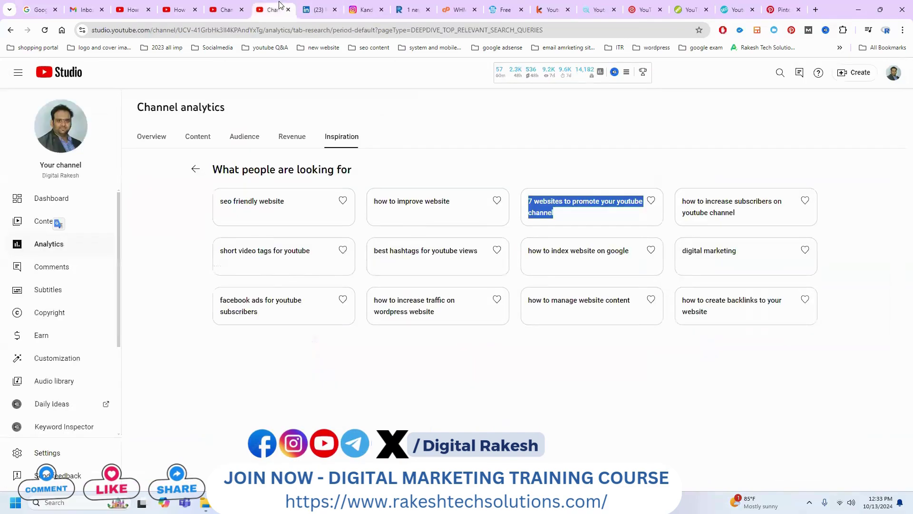
click(227, 9)
click(180, 10)
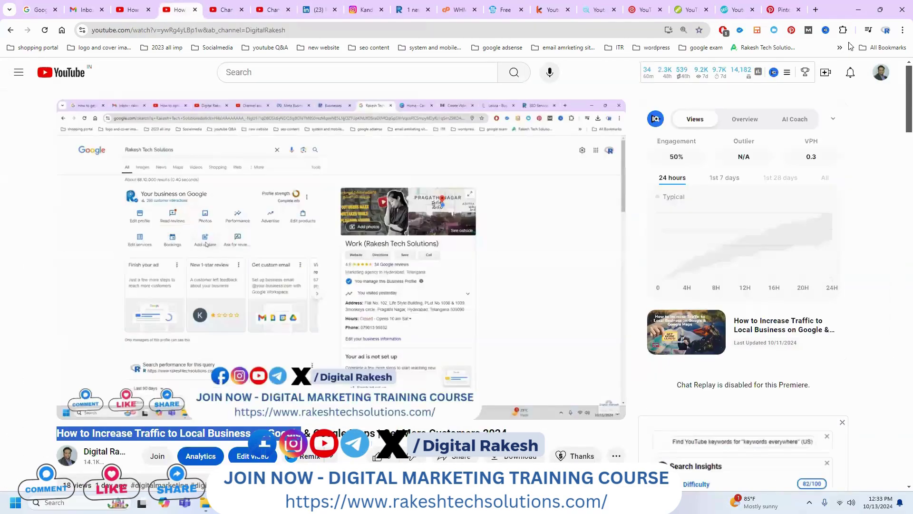
key(alt+Tab)
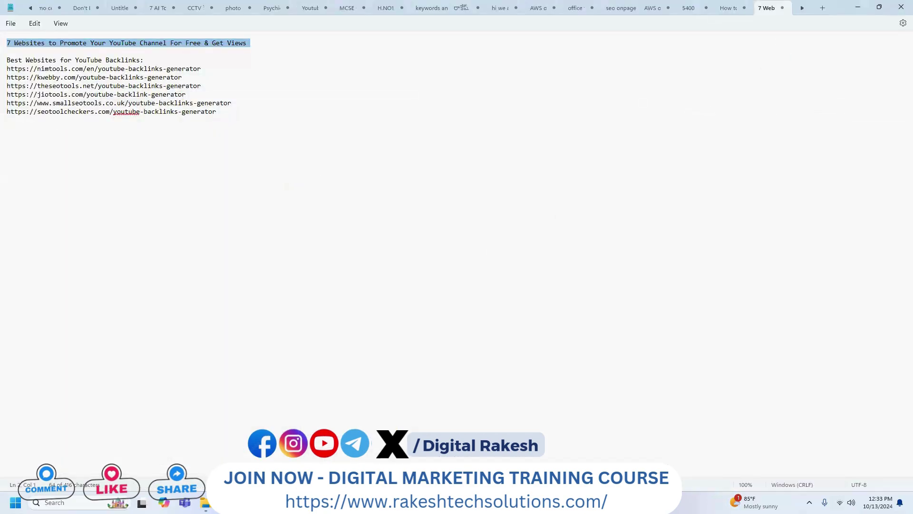
key(alt+Tab)
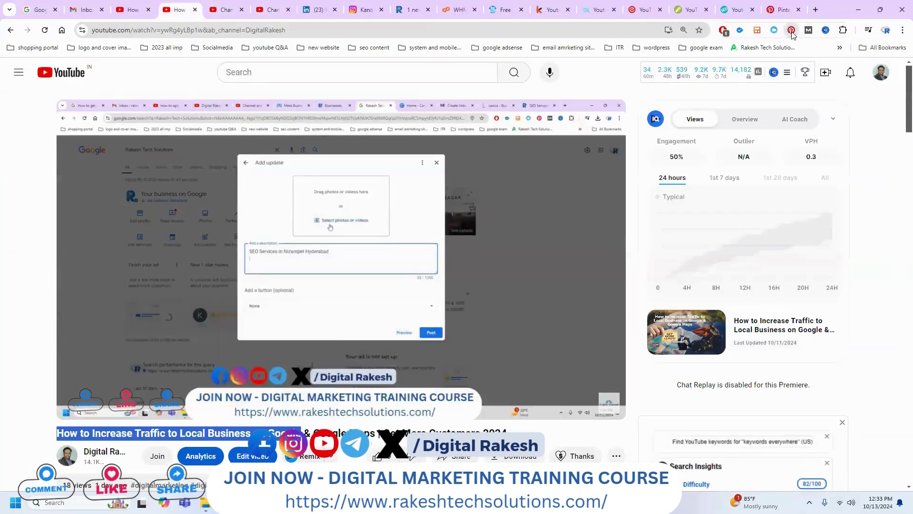
Step: Save the video via the Pinterest extension to a new board named Google My Business SEO 2024
click(790, 31)
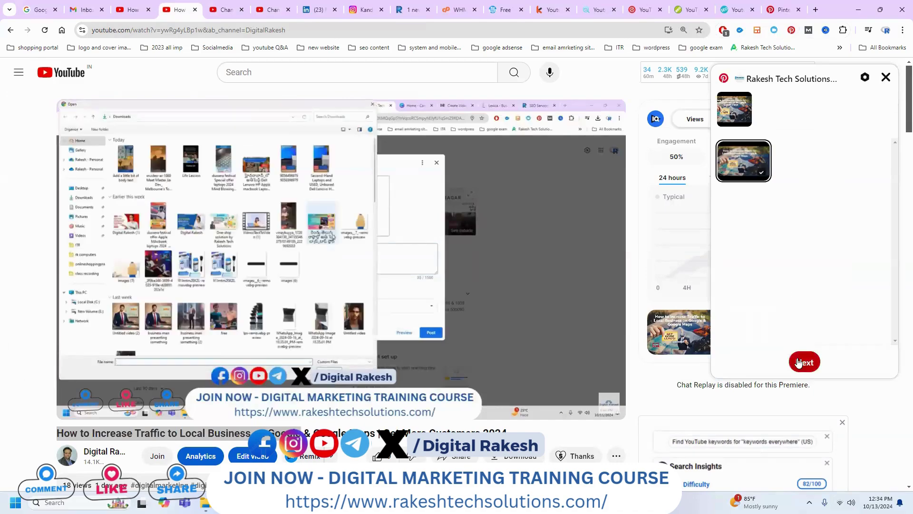
click(803, 362)
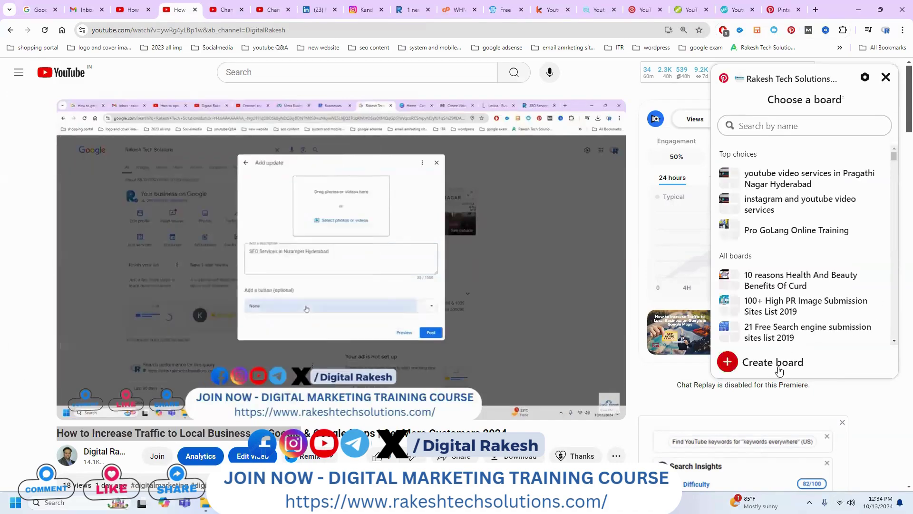
click(780, 362)
click(761, 145)
text(Google My Business SEO 2024)
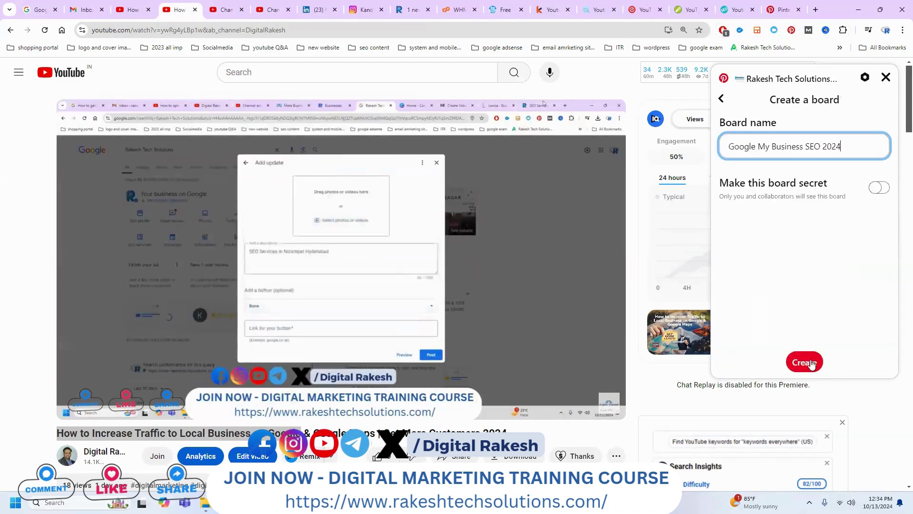
click(806, 361)
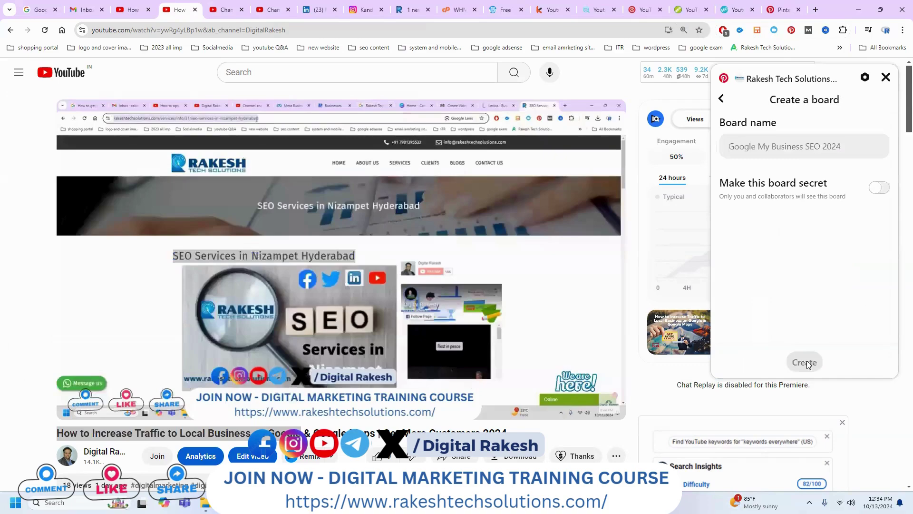
click(26, 9)
Step: Copy the sponsored Google My Business course title from the YouTube results and return to the video
click(132, 9)
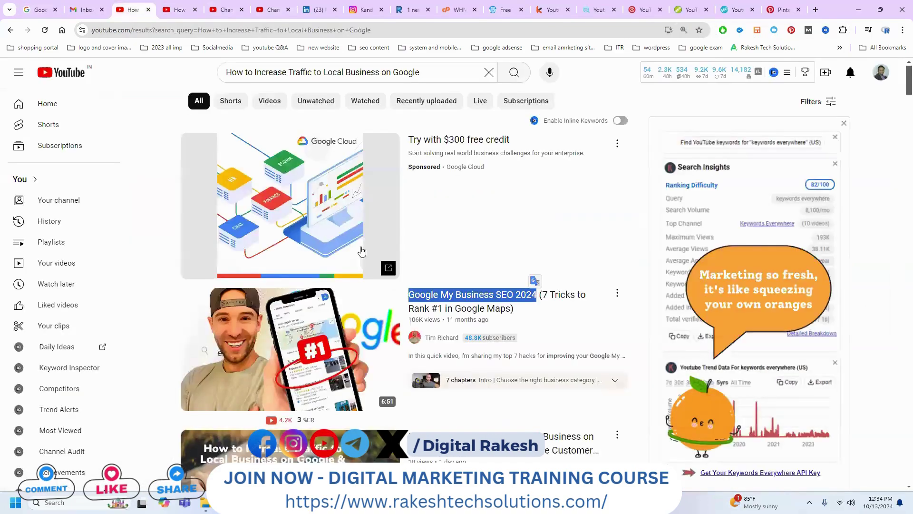
scroll(362, 251, down, 3)
scroll(365, 246, down, 3)
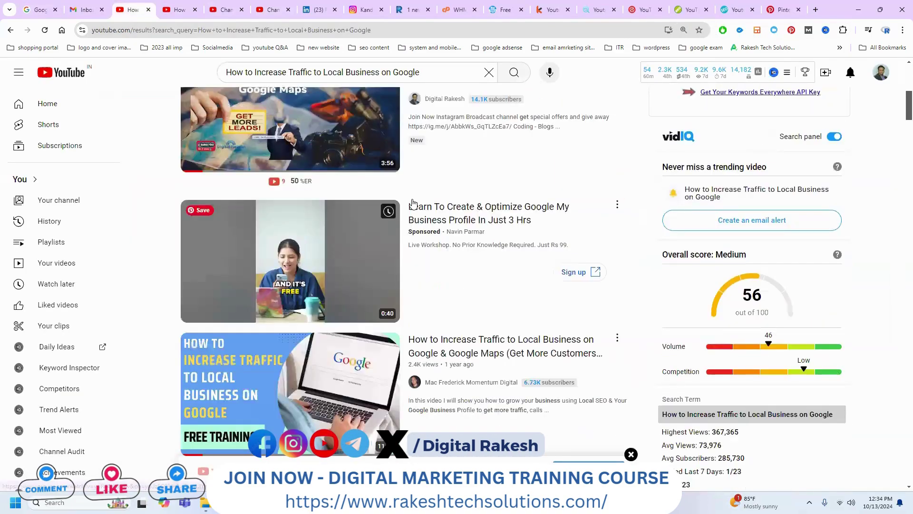
drag(407, 203, 476, 225)
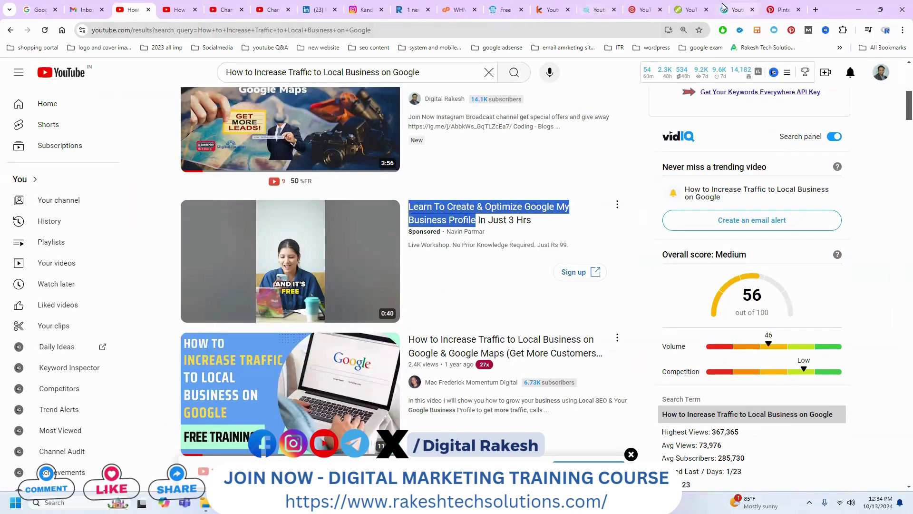
click(187, 9)
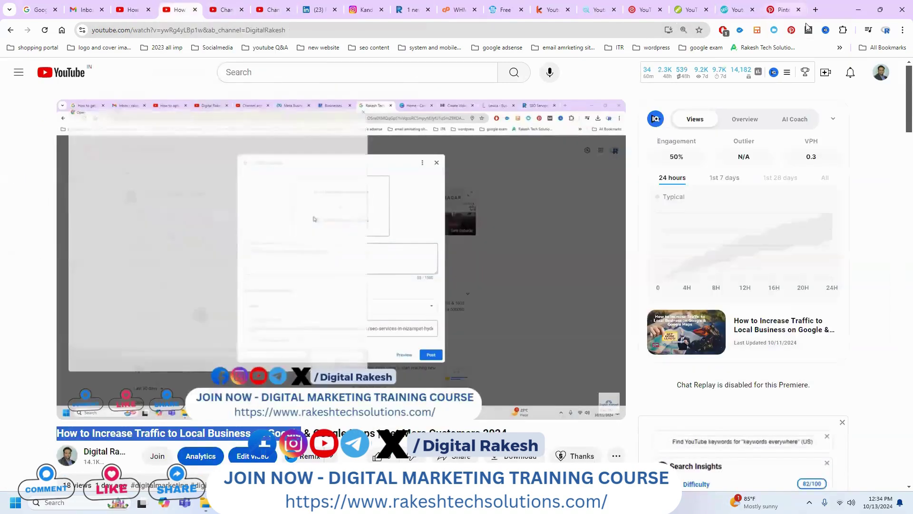
Step: Start a new Pinterest board for the video's thumbnail and paste the course title as its name
click(791, 30)
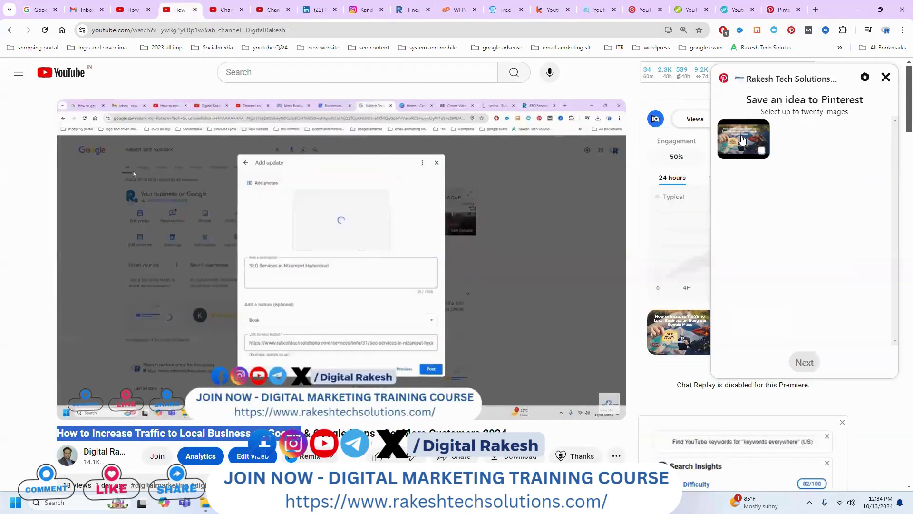
click(742, 141)
click(803, 363)
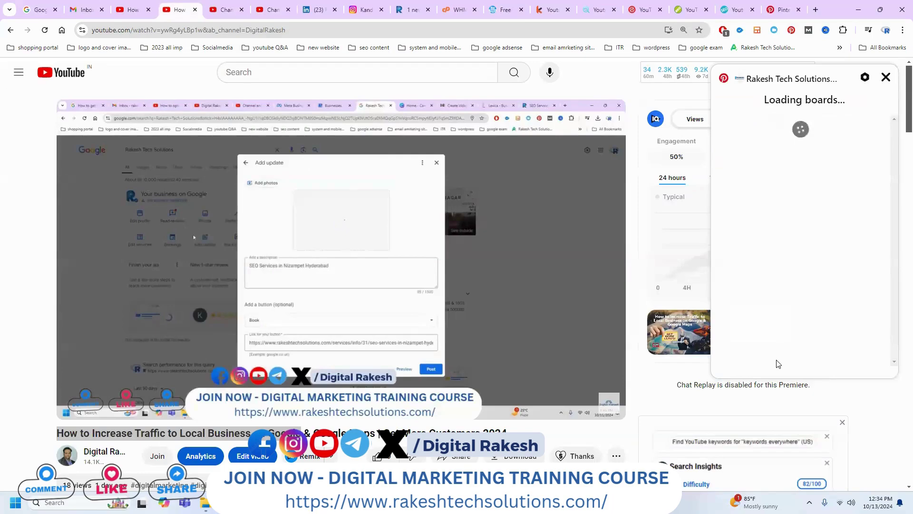
click(763, 363)
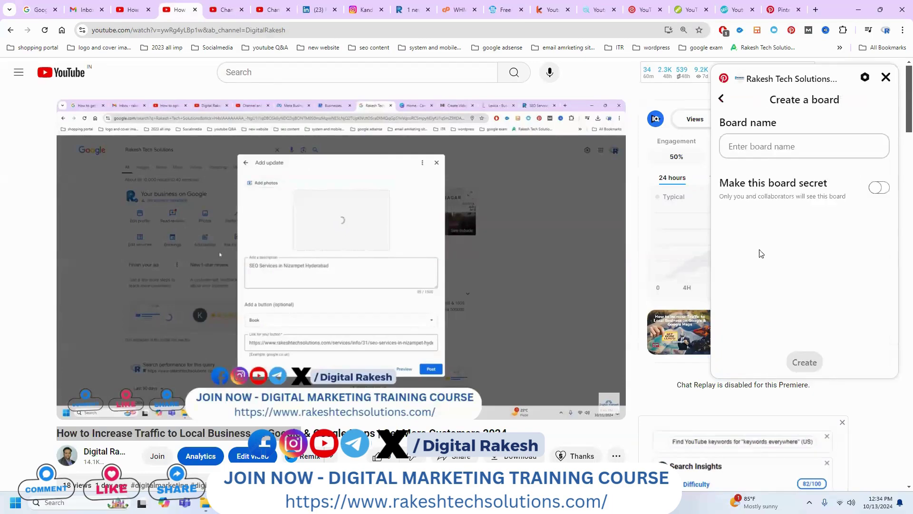
click(754, 146)
key(ctrl+v)
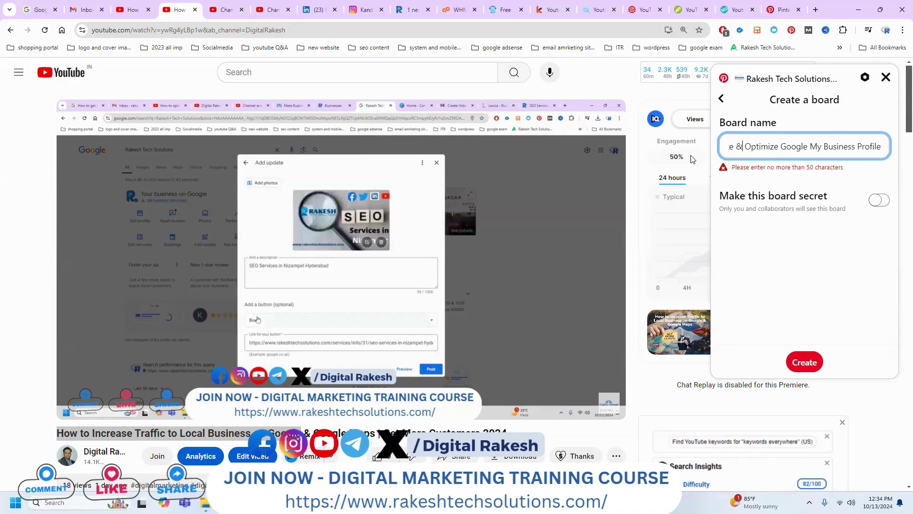
Step: Trim the name to Create & Optimize Google My Business Profile (under 50 characters) and create the board with the pin
key(shift+Home)
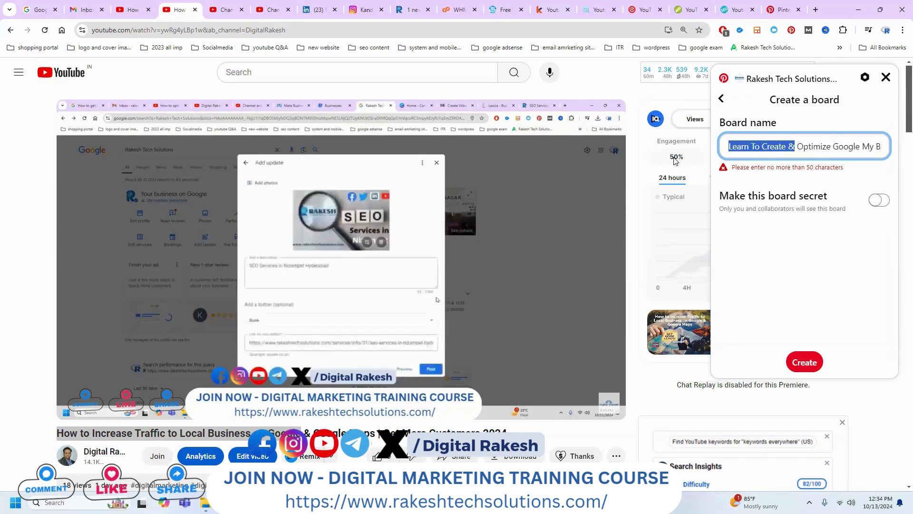
key(Left)
key(Delete)
key(Delete)
key(Delete)
key(Delete)
key(Delete)
key(Delete)
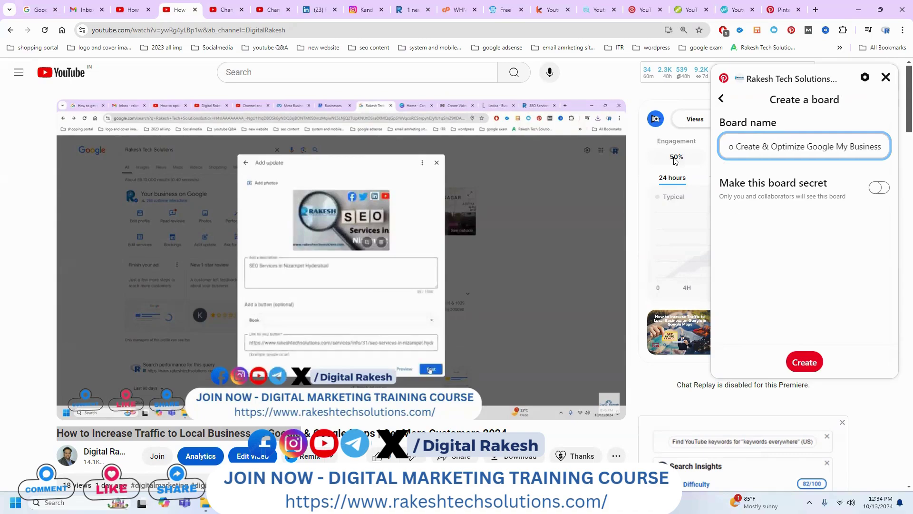
key(Delete)
key(Delete)
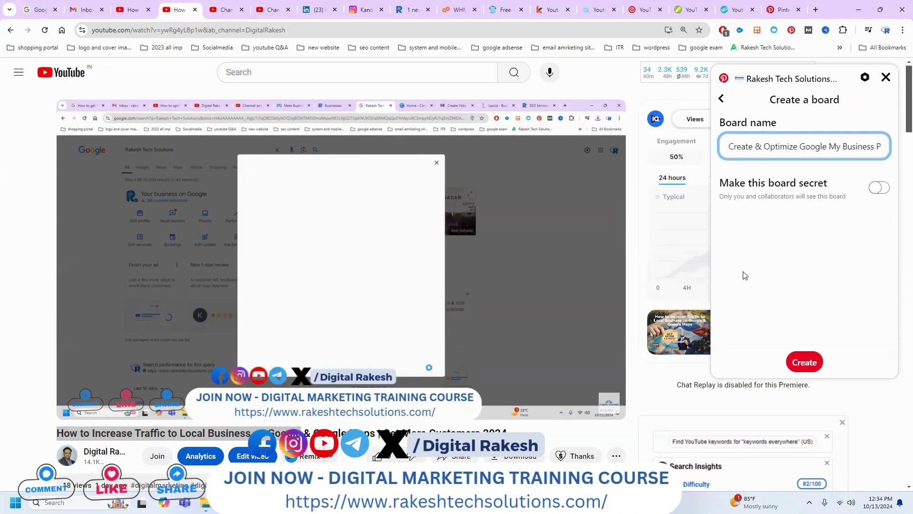
click(802, 362)
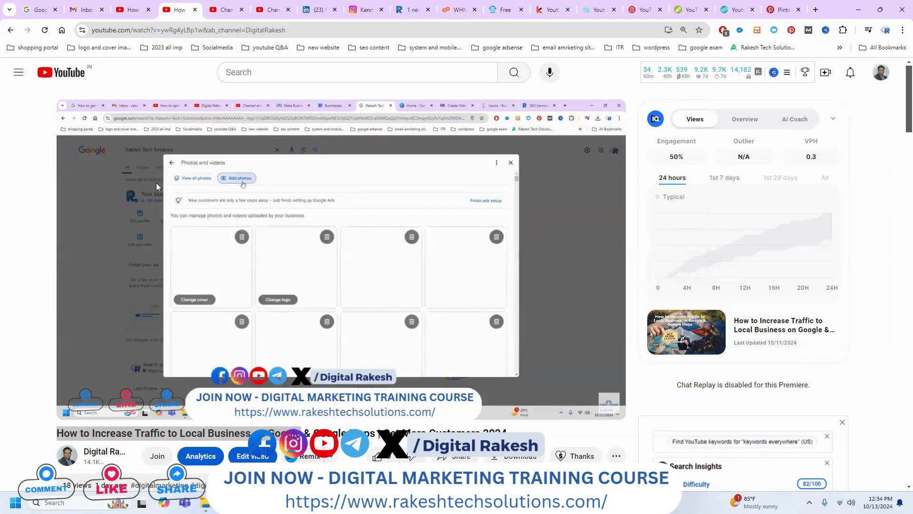
Step: Run a Google search for Learn To Create & Optimize Google My Business Profile
click(37, 10)
text(Learn To Create & Optimize Google My Business Profile)
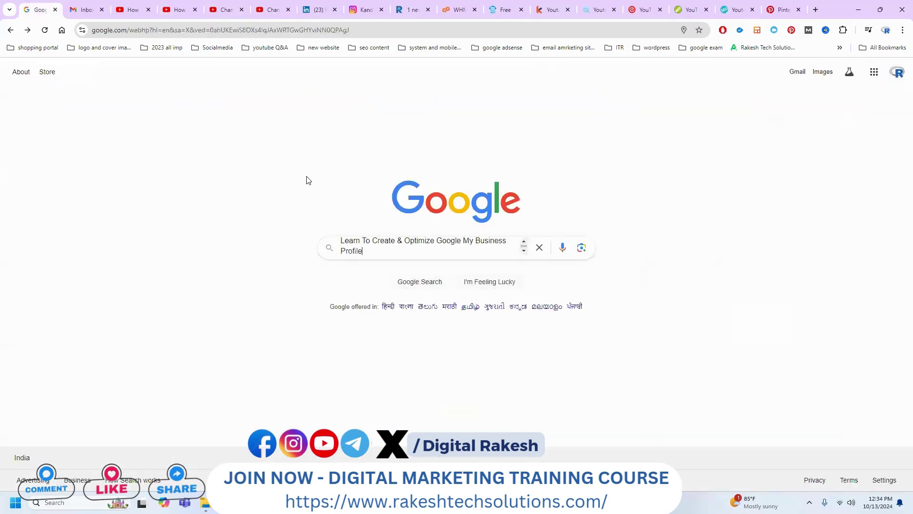
key(Return)
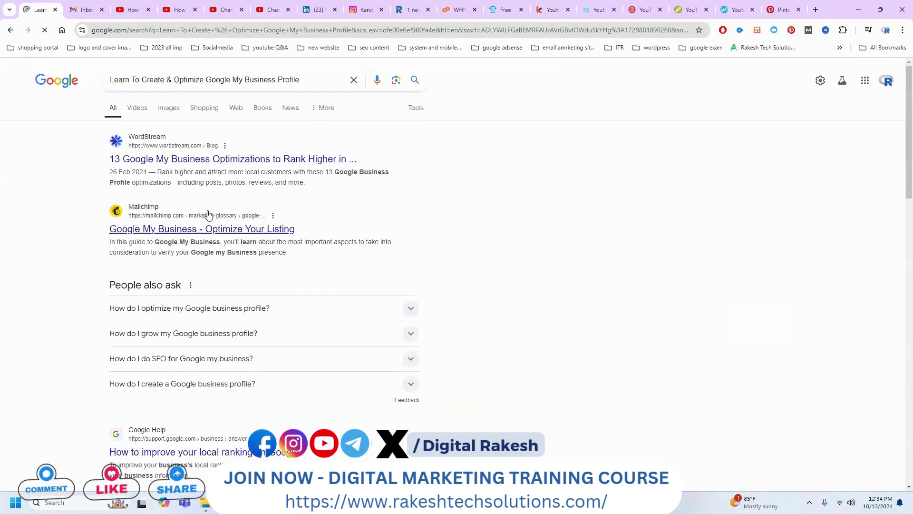
scroll(206, 212, down, 3)
scroll(206, 212, down, 3)
scroll(208, 214, down, 2)
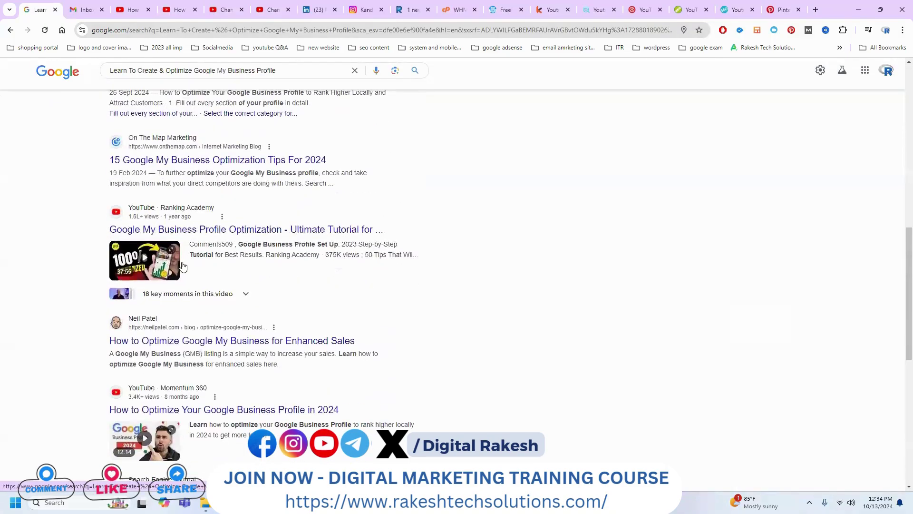
scroll(186, 243, down, 3)
scroll(172, 268, down, 2)
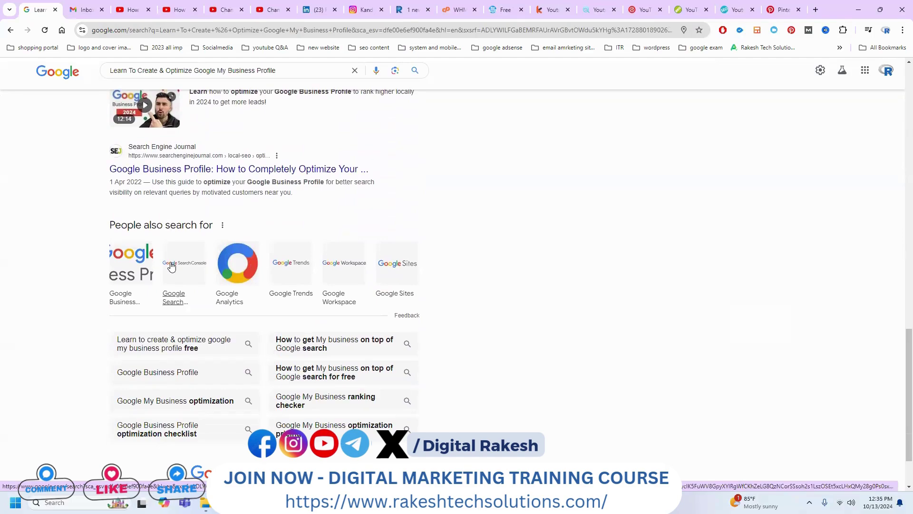
Step: From the nimtools results, open the musiclessons backlink page and view it
click(501, 6)
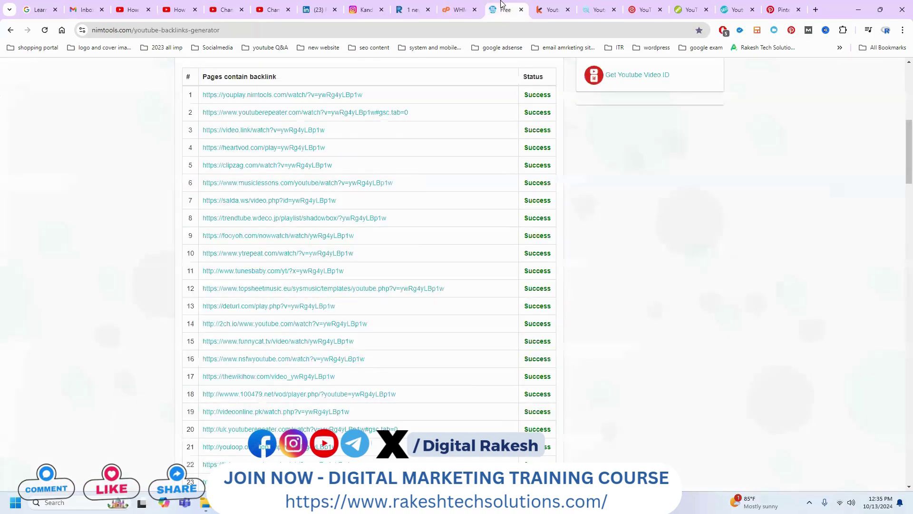
middle_click(325, 182)
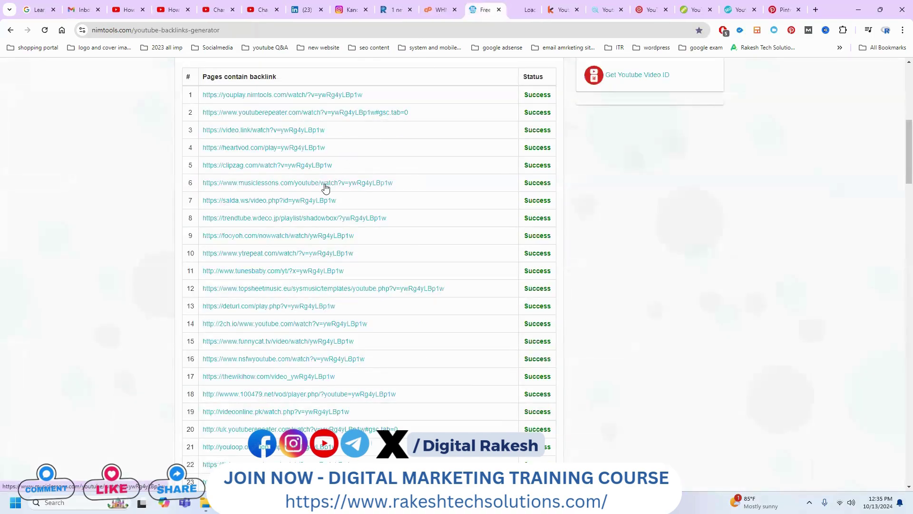
click(513, 8)
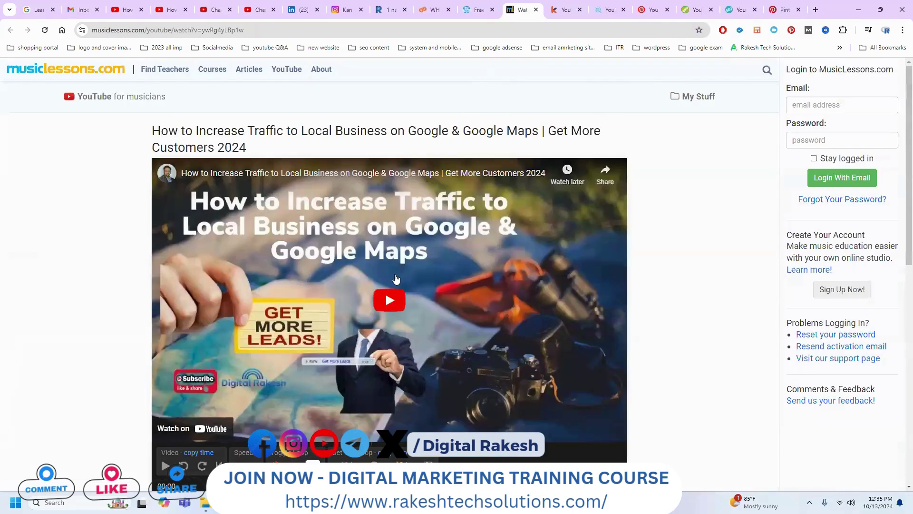
scroll(397, 278, down, 2)
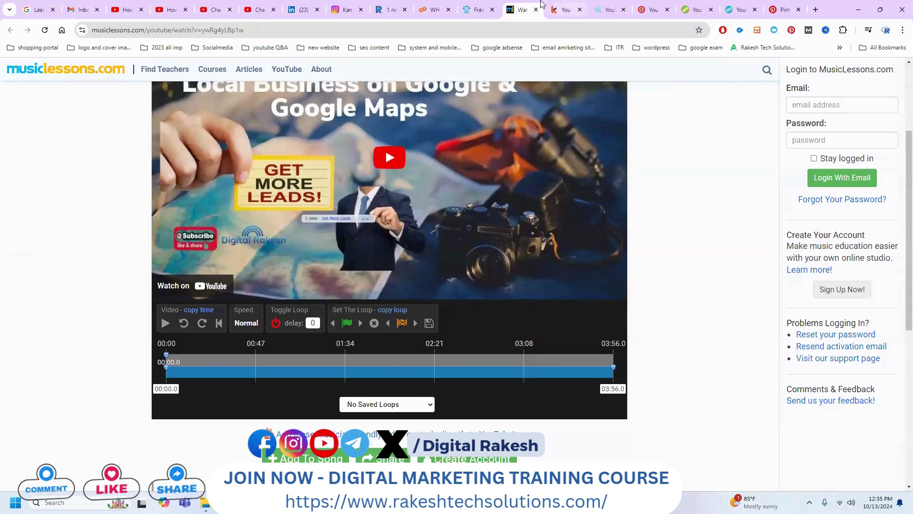
Step: Open the tw.noxinfluencer backlink page for the video, then return to its YouTube watch page
click(480, 9)
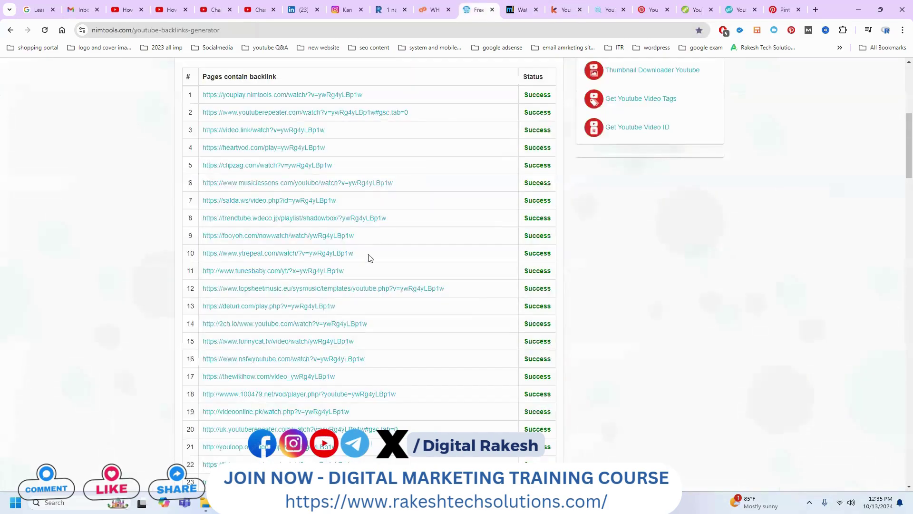
scroll(316, 359, down, 3)
ctrl+click(319, 359)
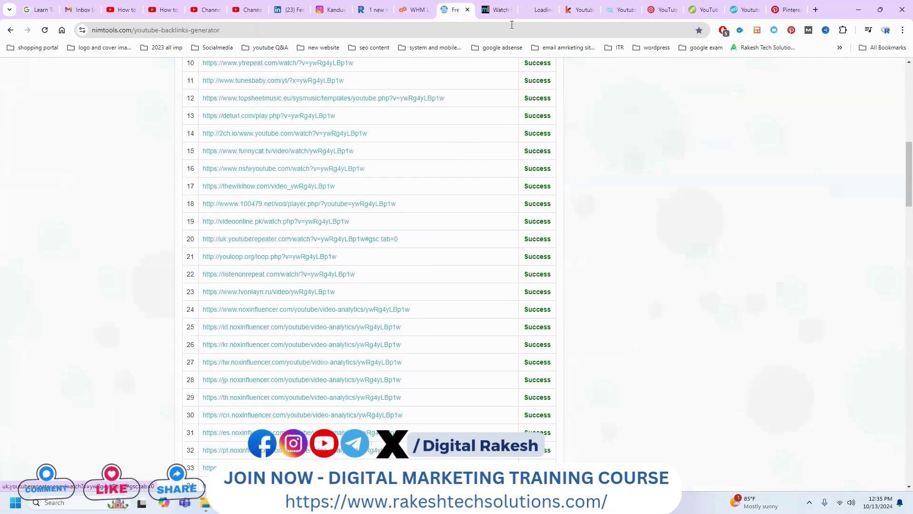
click(541, 10)
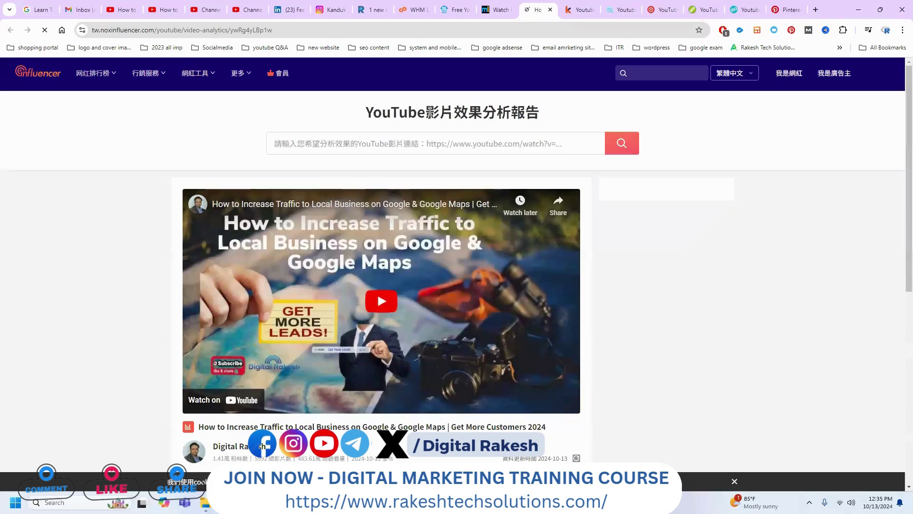
click(165, 14)
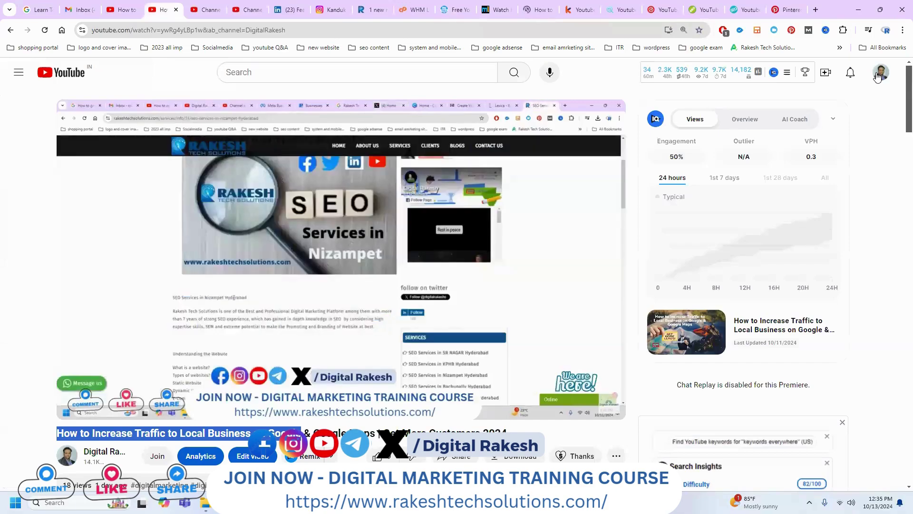
Step: Go to the Digital Rakesh channel via the account menu and show its Videos listing
click(879, 74)
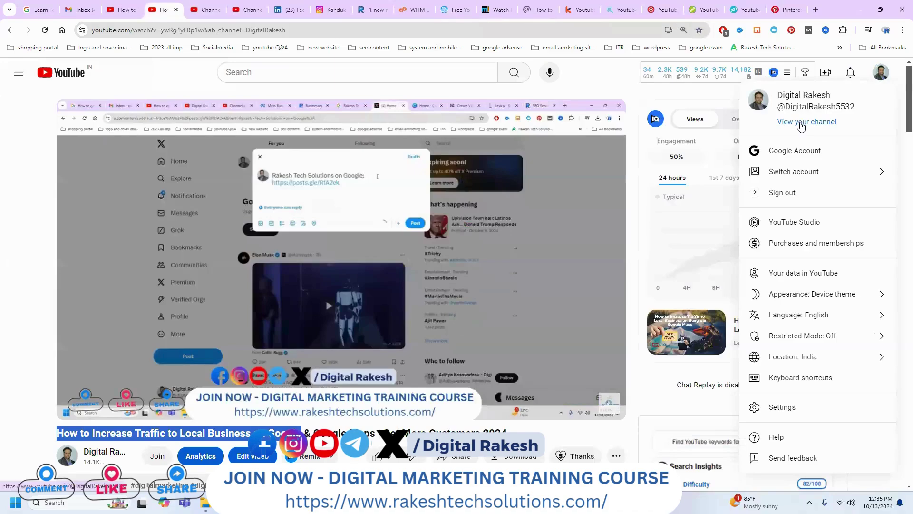
click(799, 122)
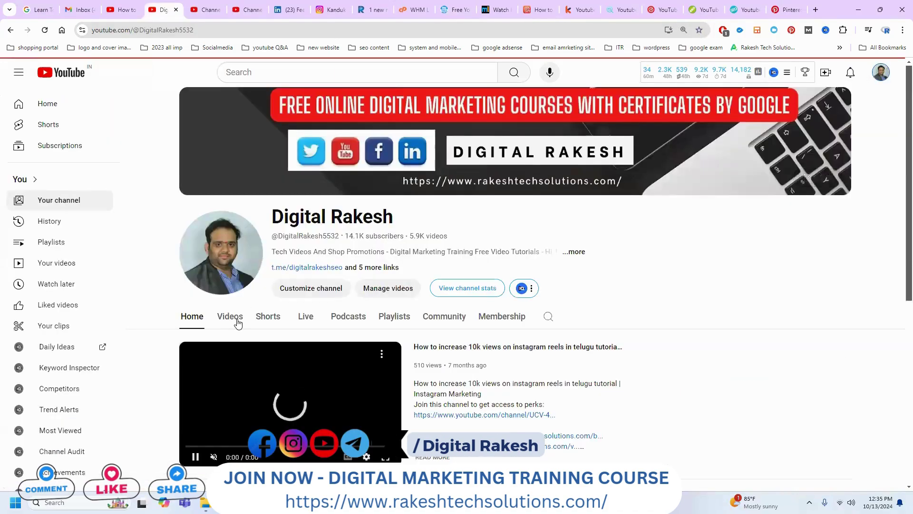
click(238, 321)
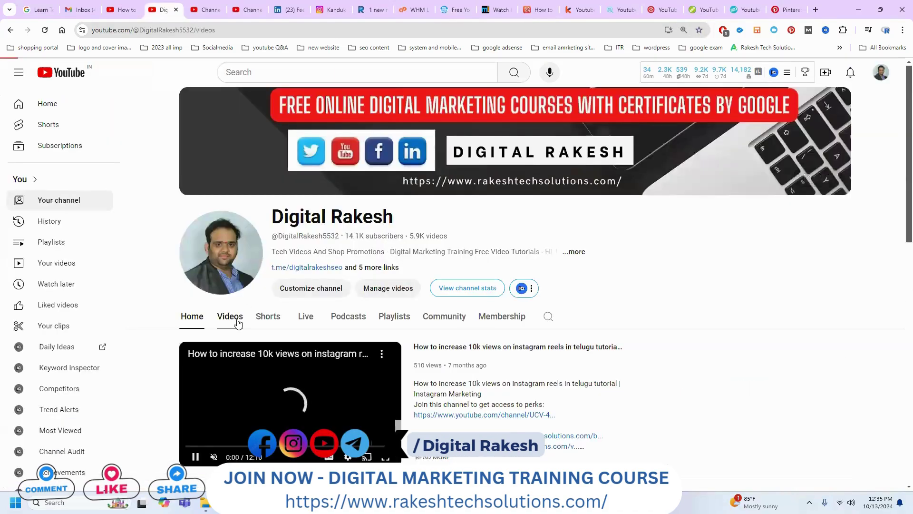